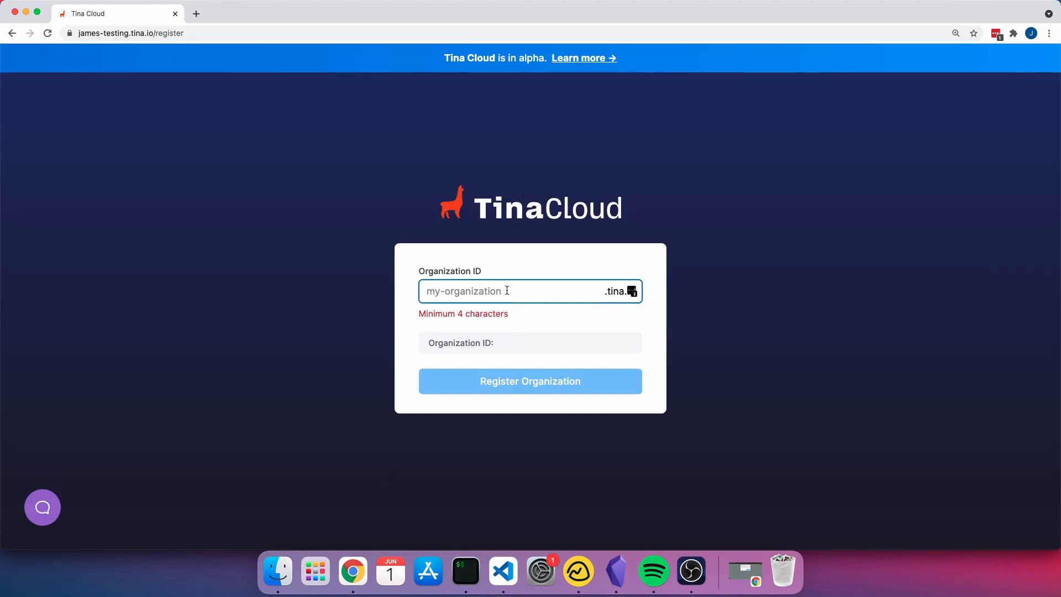
Fill in the organization ID and register the new Tina Cloud organization.
type("james-testing1")
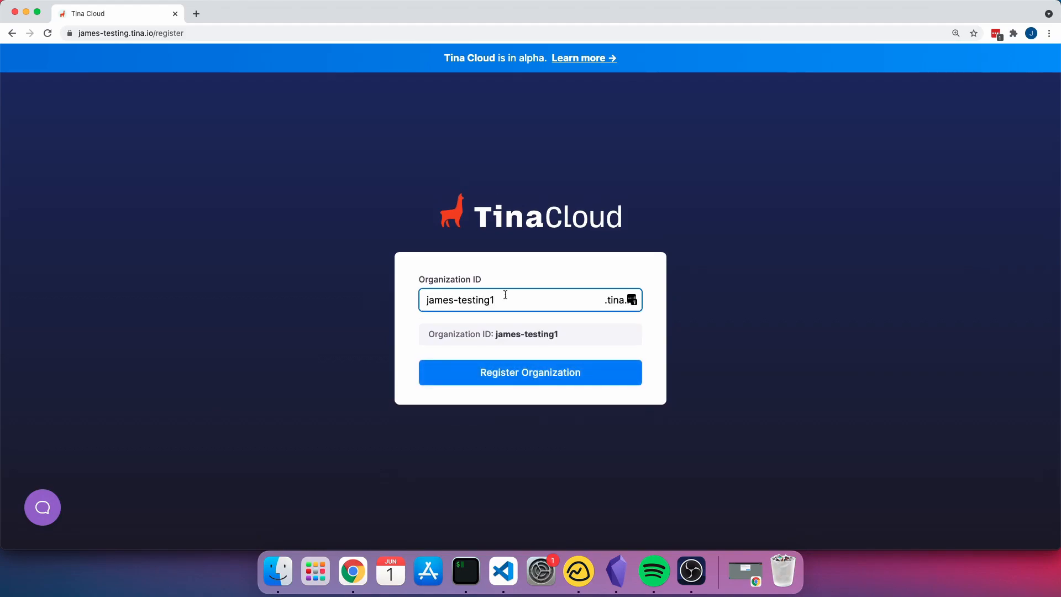
left_click(520, 373)
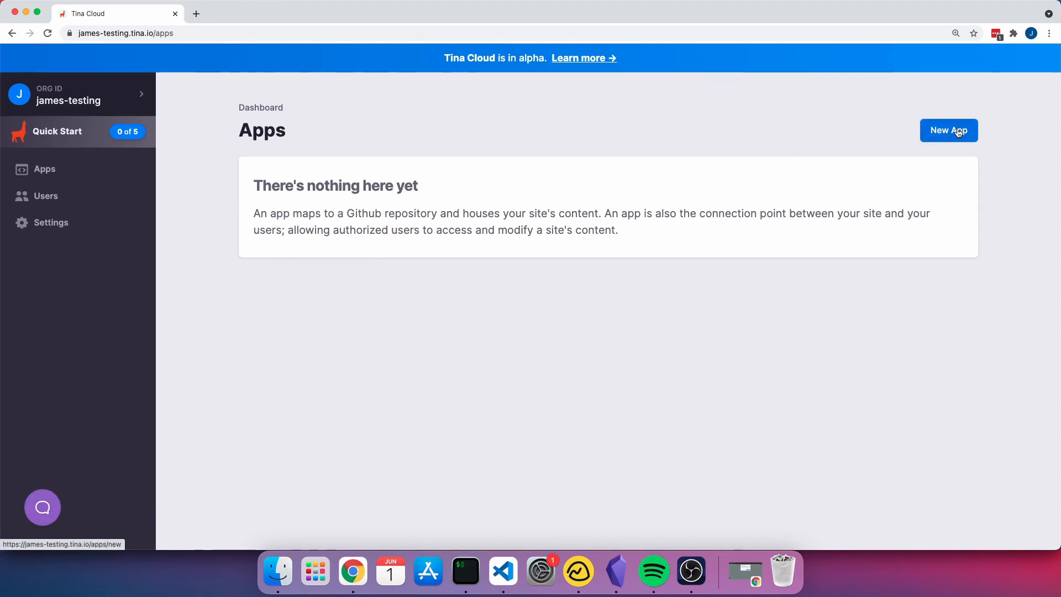
Check the organization's Users page and return to the Apps list.
left_click(54, 197)
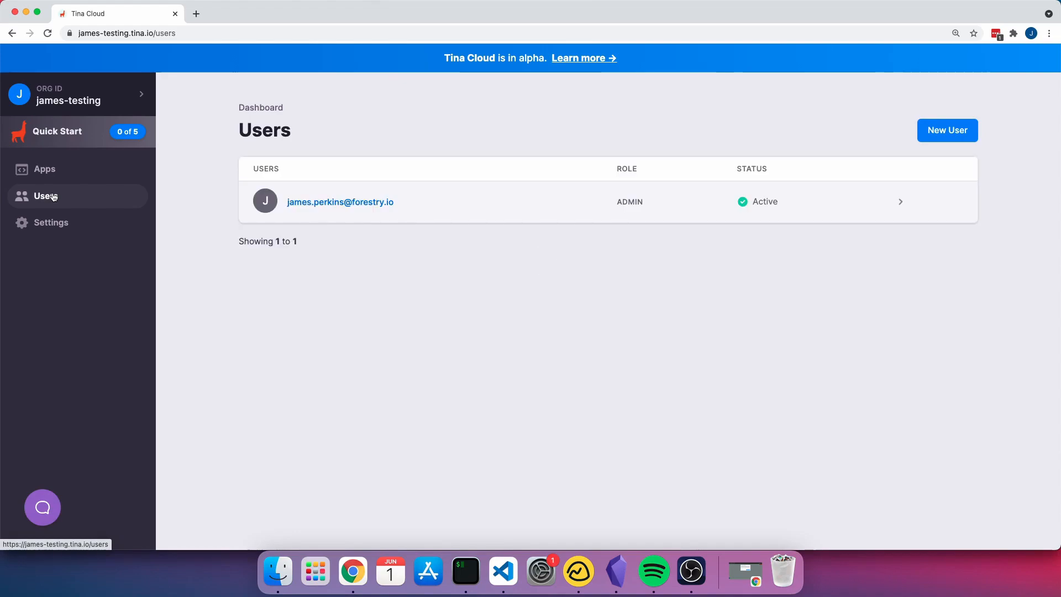
left_click(65, 176)
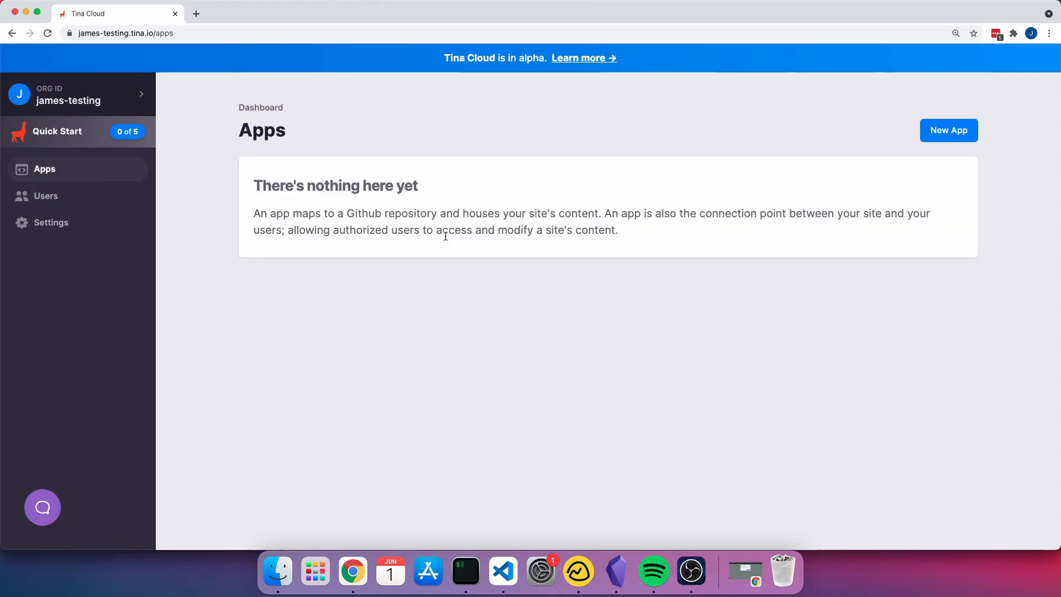
Open the tinacms/tina-cloud-starter repository on GitHub in a new browser tab and fork it to the personal account.
left_click(197, 14)
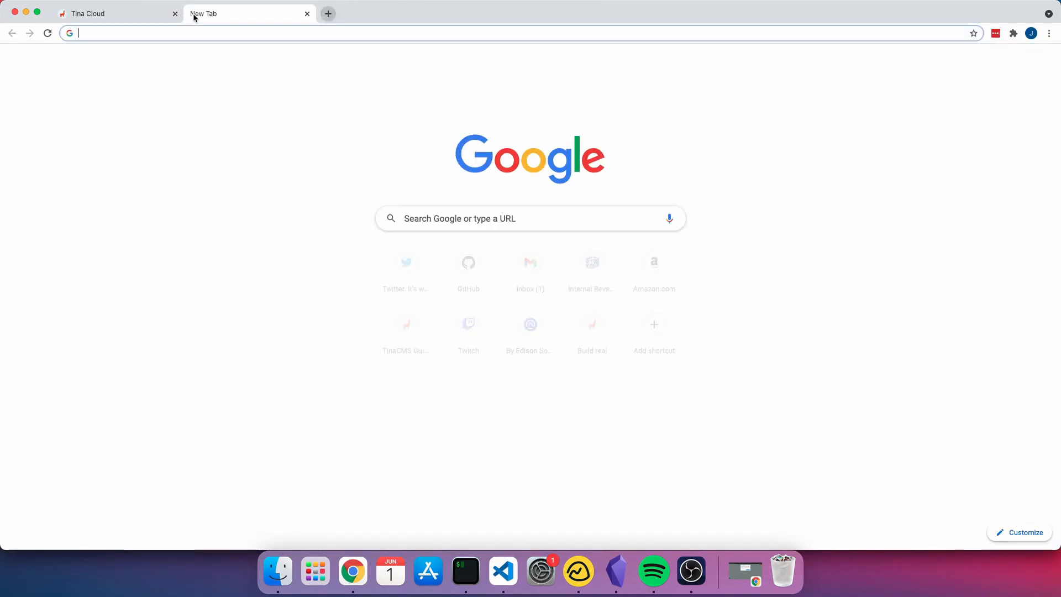
type("github.com/")
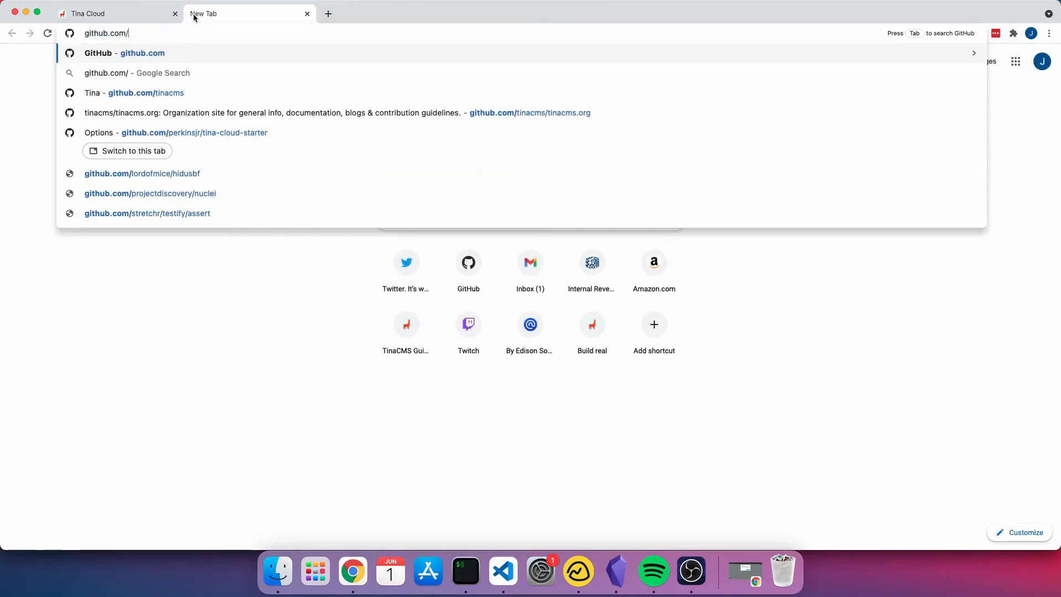
type("tina")
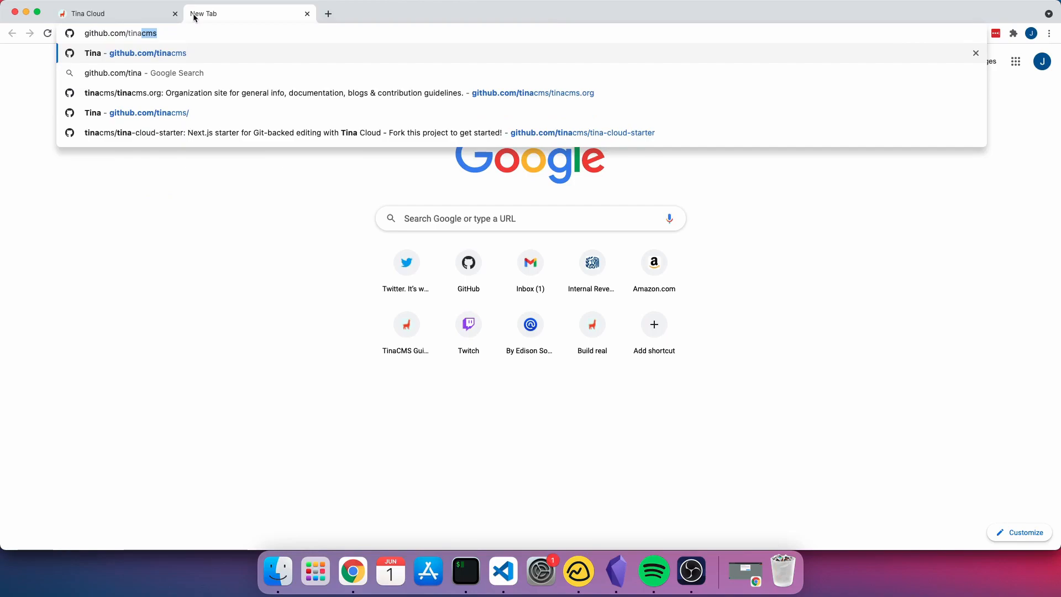
key("Down")
key("Down")
key("Down")
key("Down")
key("Return")
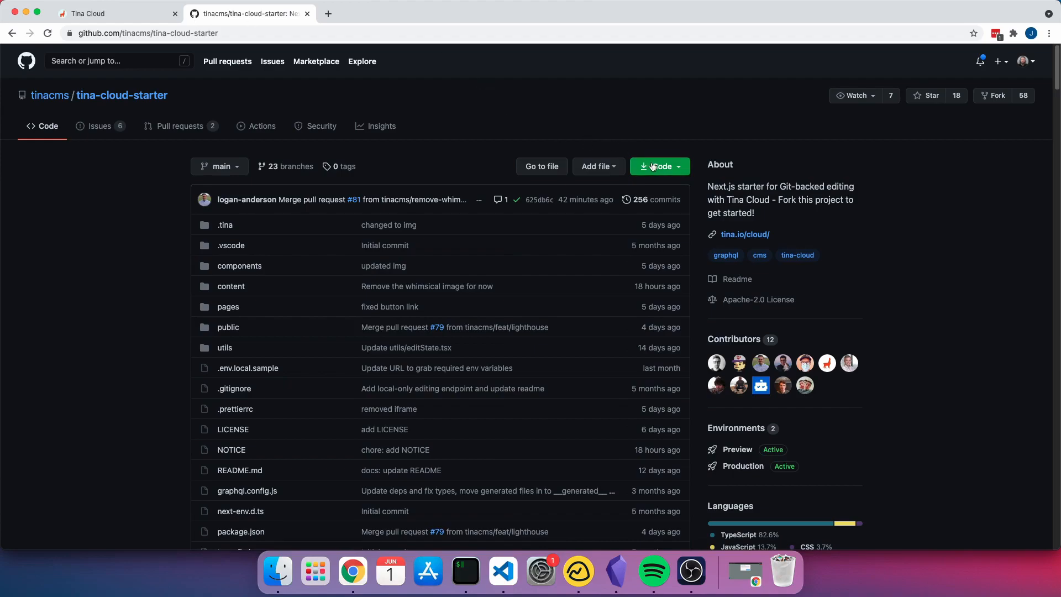
left_click(995, 96)
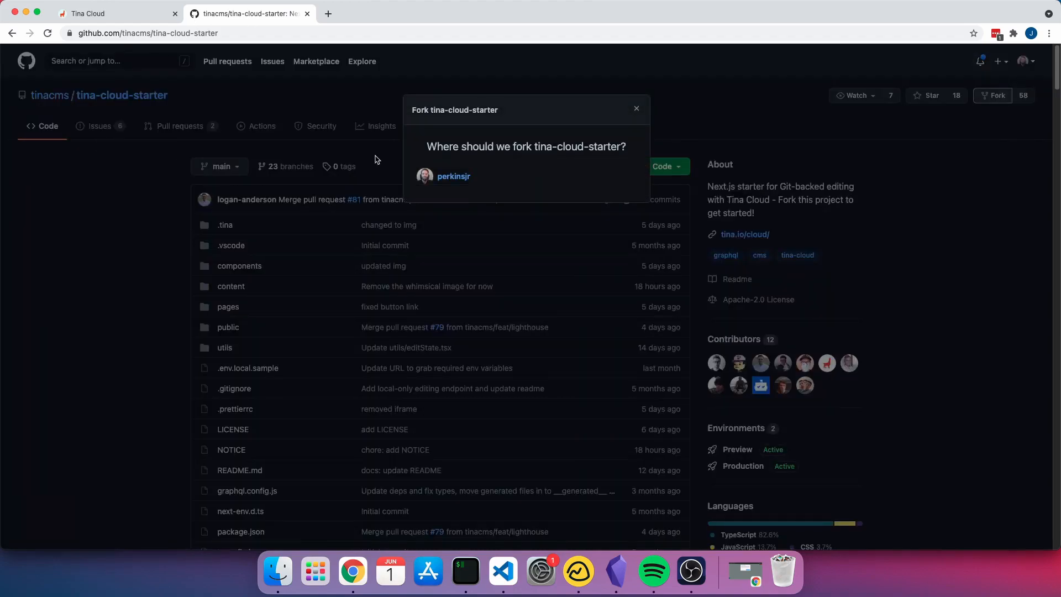
left_click(459, 177)
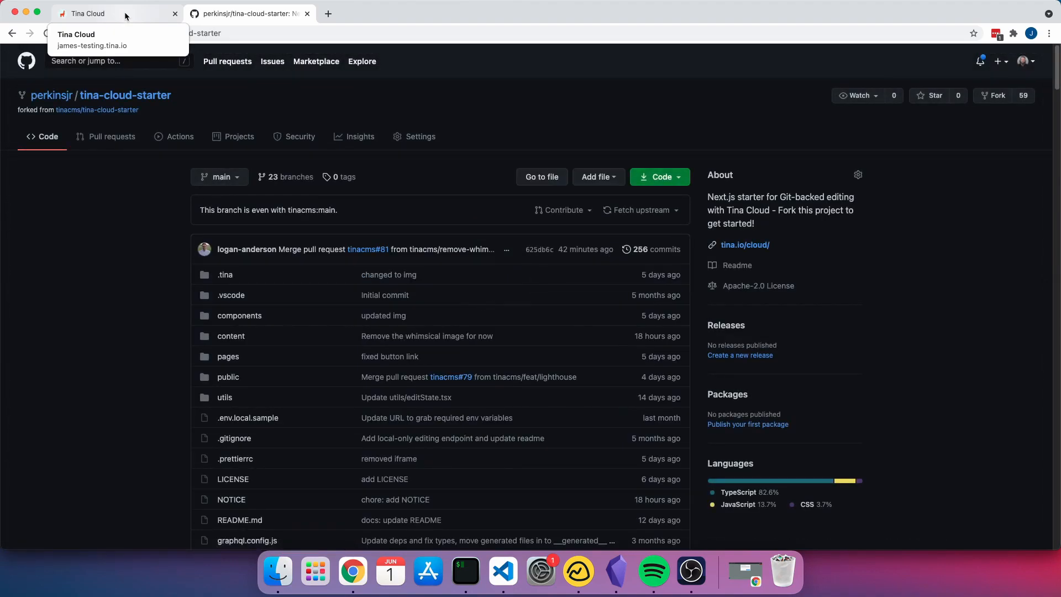
Create a new app in Tina Cloud, connecting GitHub and choosing the forked tina-cloud-starter repository.
left_click(126, 16)
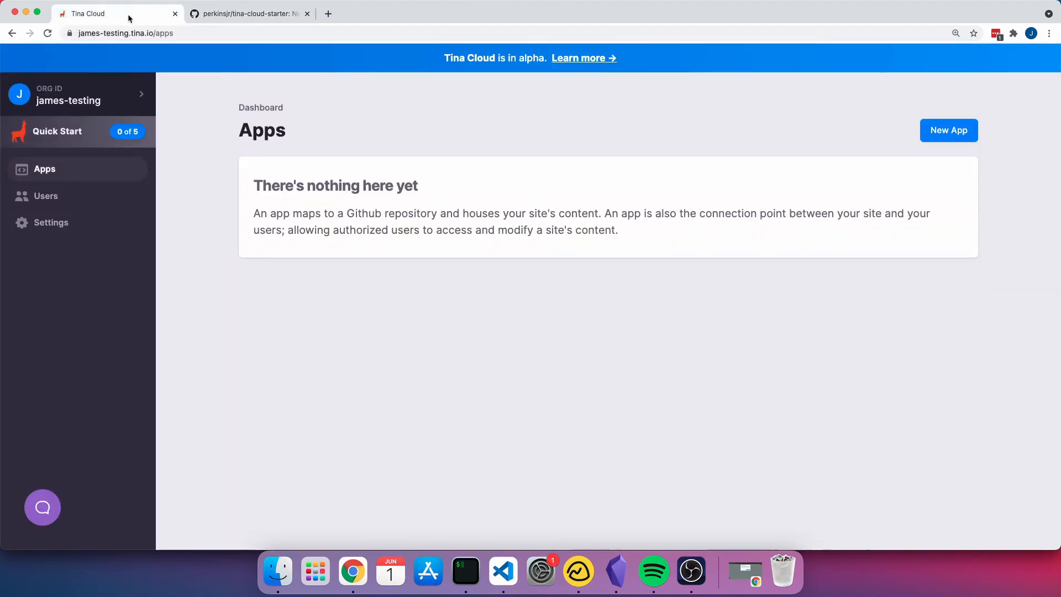
left_click(941, 136)
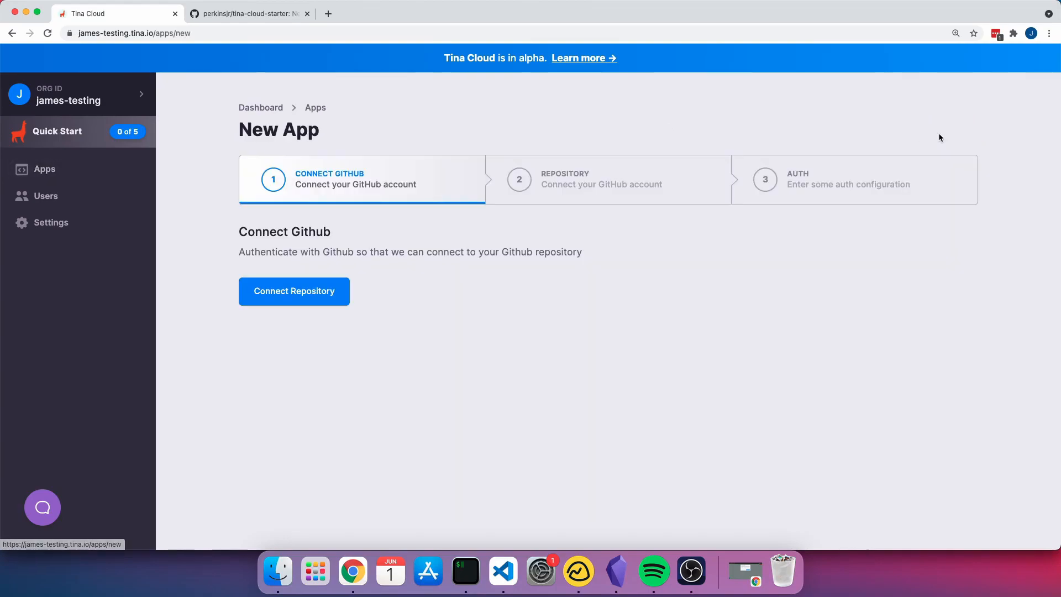
left_click(304, 307)
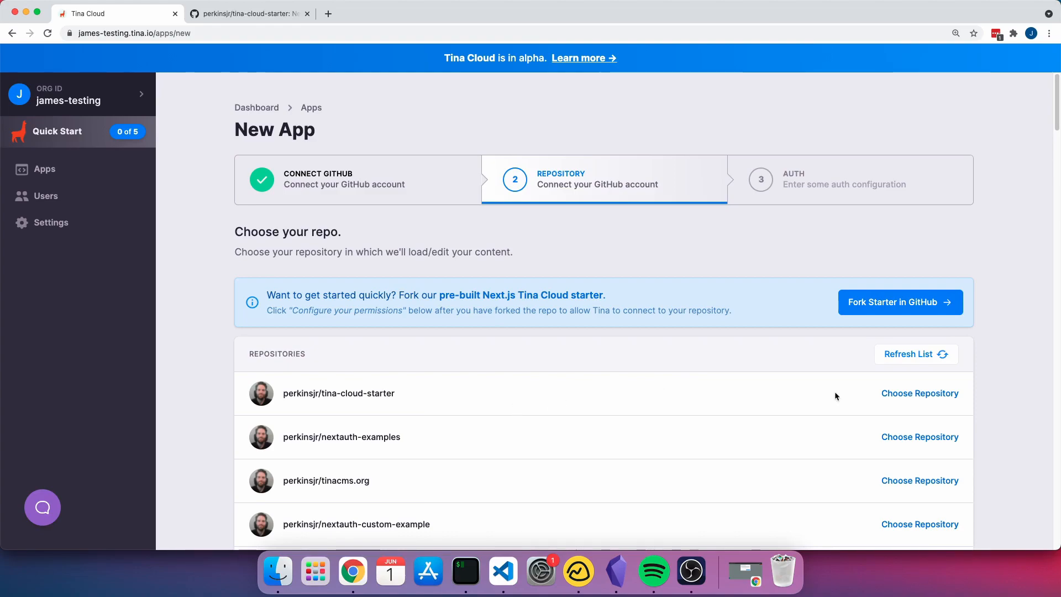
left_click_drag(275, 396, 419, 398)
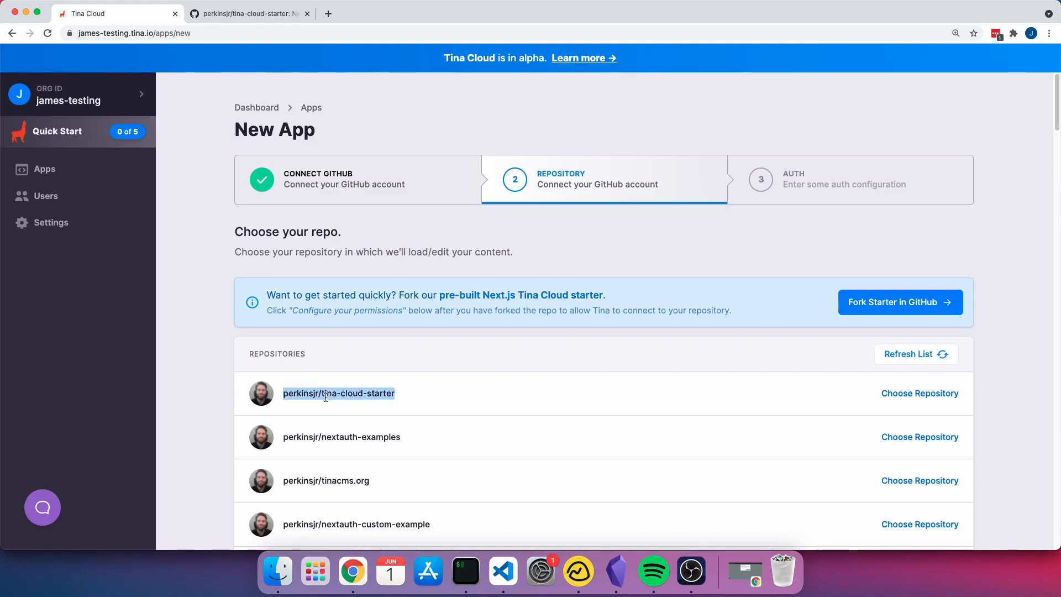
left_click(946, 395)
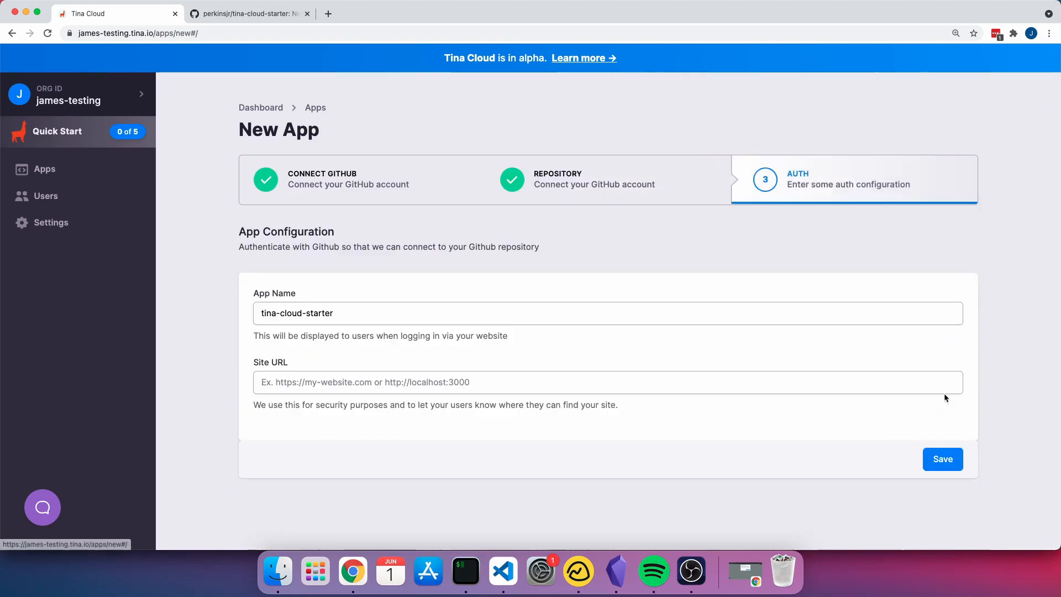
left_click(262, 314)
left_click(380, 316)
left_click(348, 382)
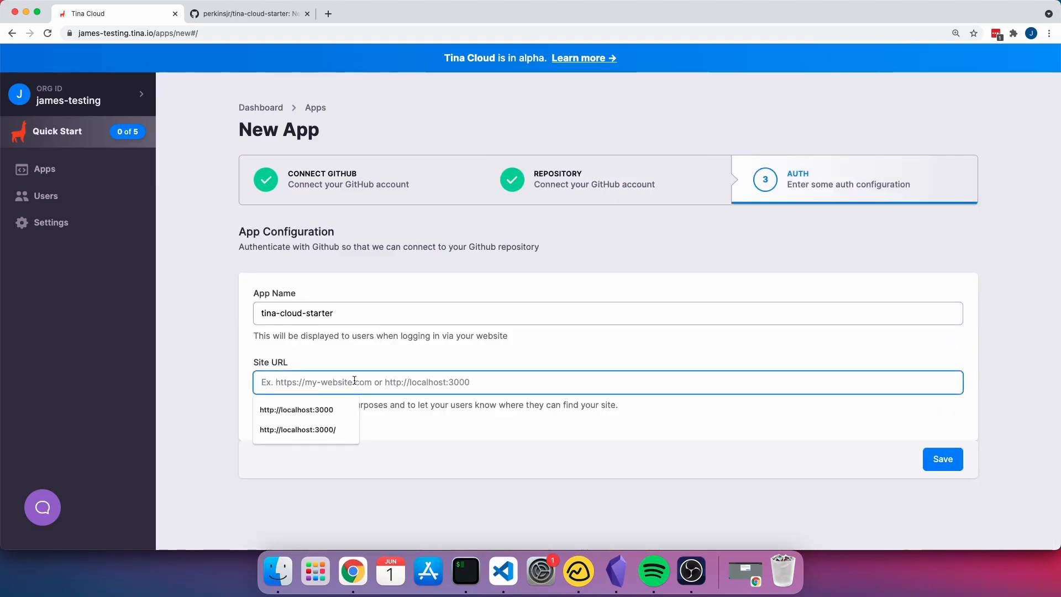
left_click(341, 411)
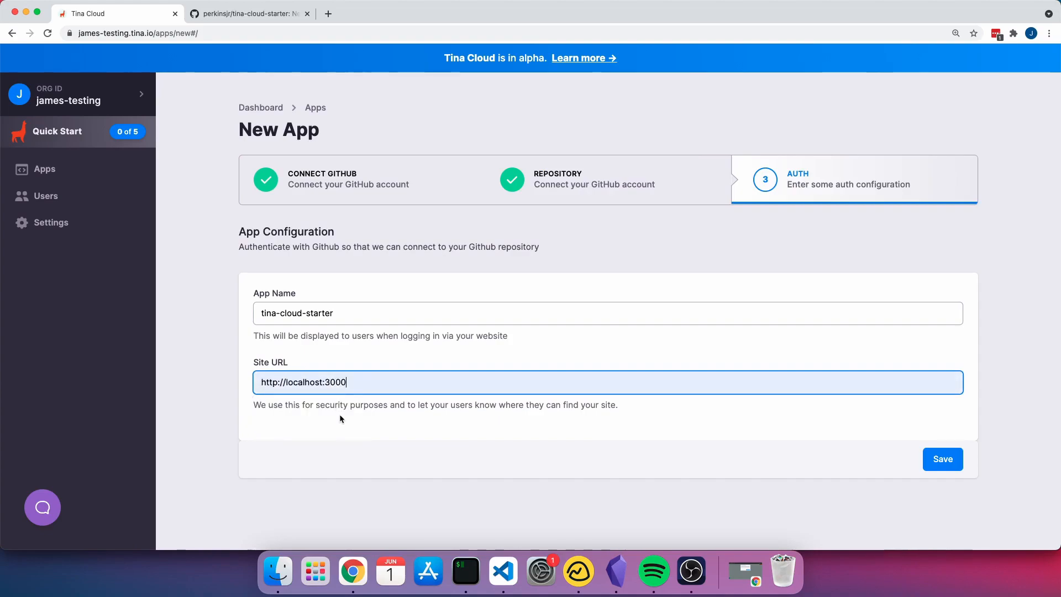
left_click(945, 462)
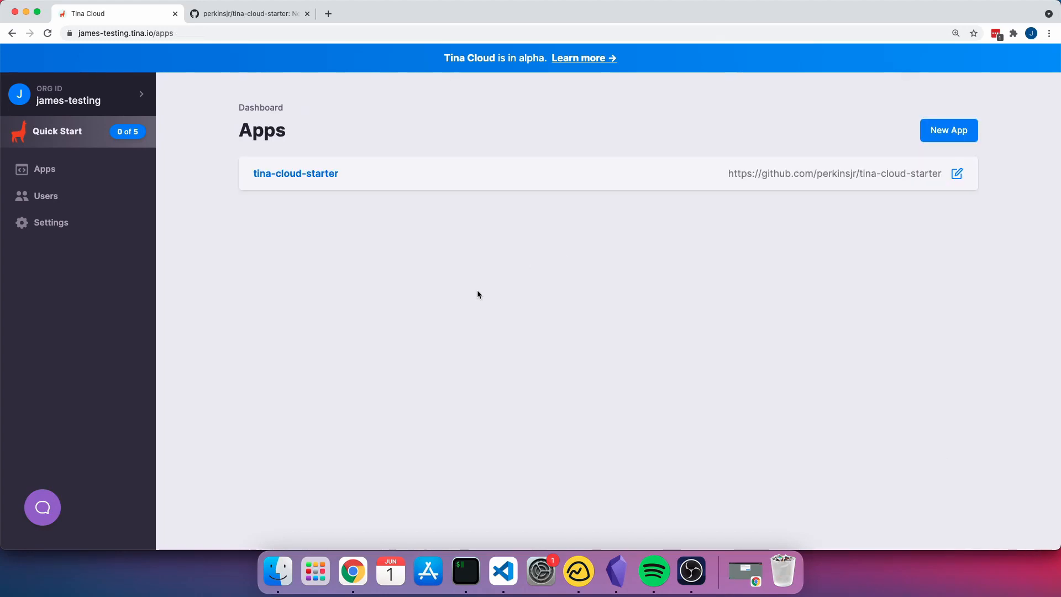
Open the tina-cloud-starter app's configuration and review its client ID, organization ID and repository.
left_click(337, 176)
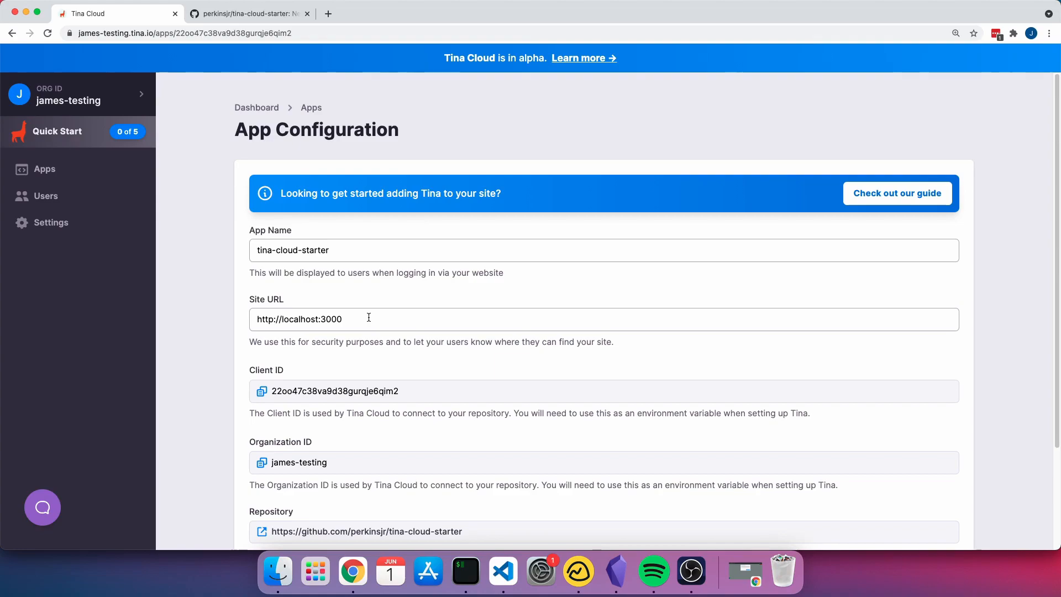
scroll(369, 317, "down", 5)
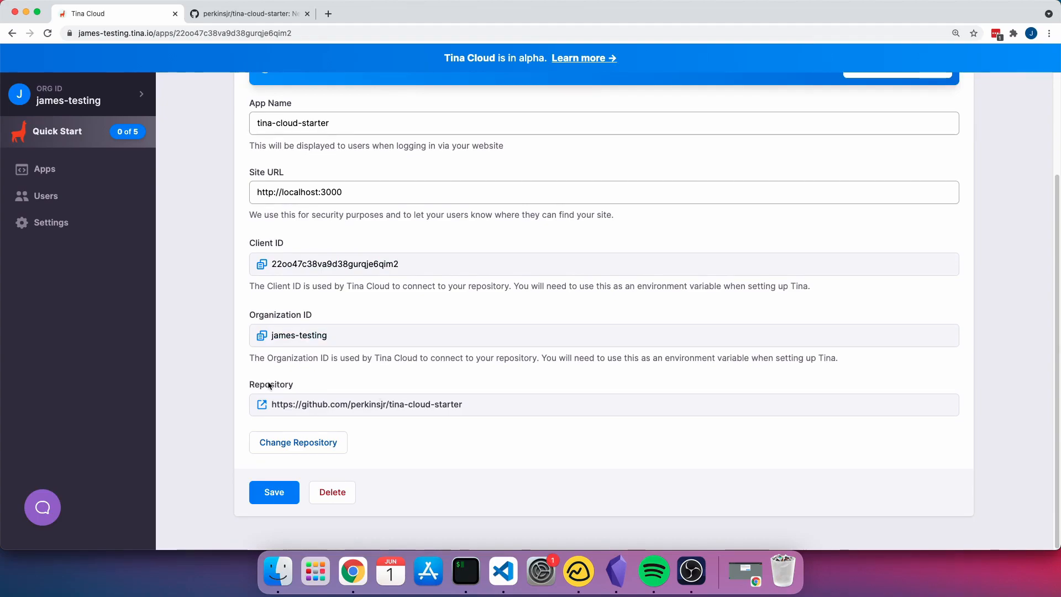
triple_click(272, 244)
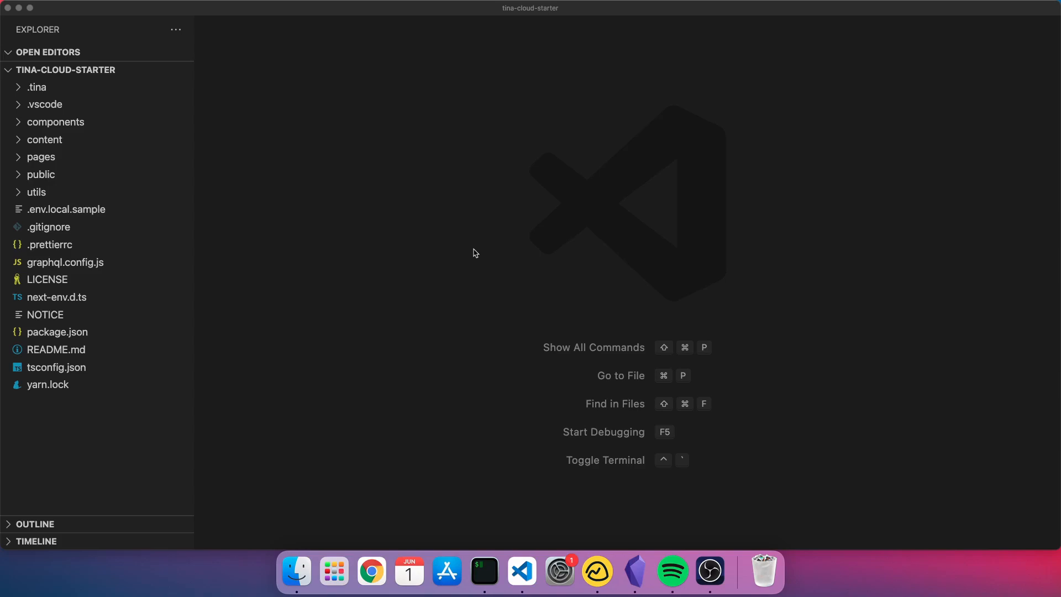
In VS Code, rename the .env.local.sample file in the tina-cloud-starter project to .env.local.
left_click(95, 213)
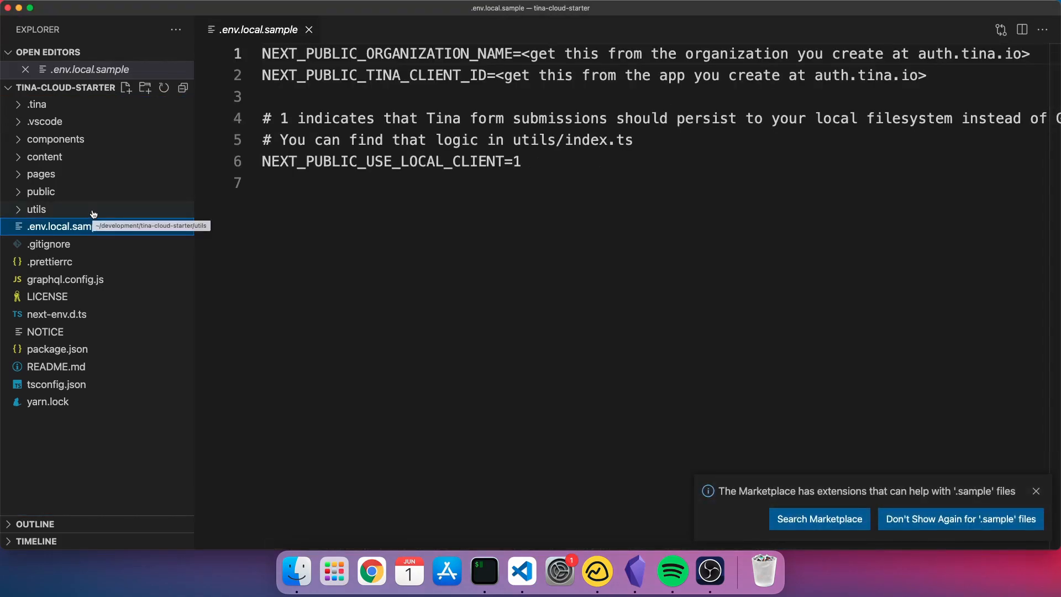
right_click(93, 226)
left_click(114, 384)
left_click(112, 230)
key("BackSpace")
key("BackSpace")
key("BackSpace")
key("BackSpace")
key("BackSpace")
key("BackSpace")
key("BackSpace")
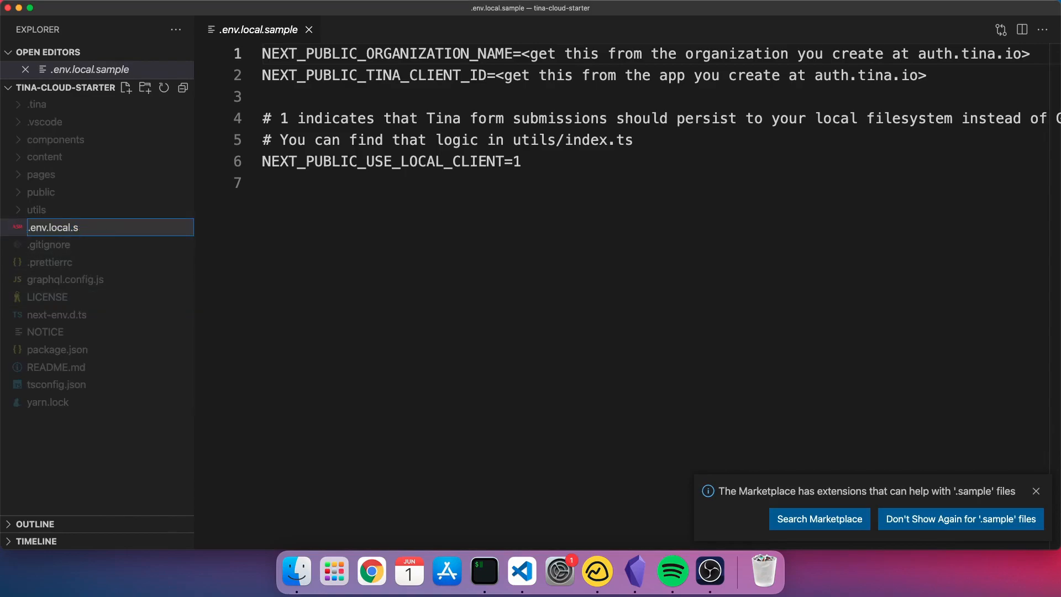
key("Return")
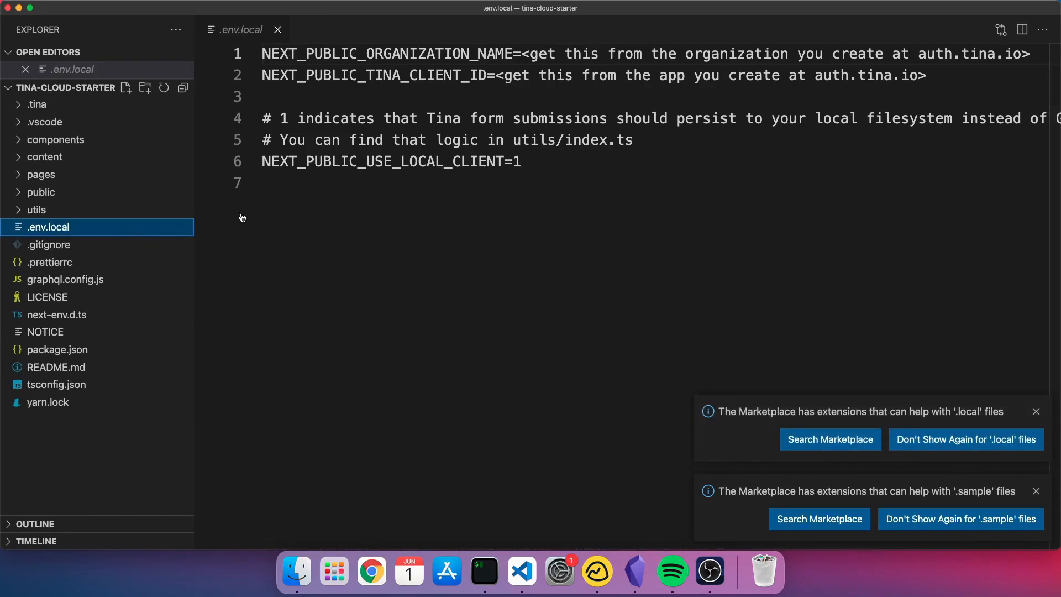
Examine the NEXT_PUBLIC_USE_LOCAL_CLIENT setting in .env.local and the client selection logic in utils/index.ts.
left_click(530, 171)
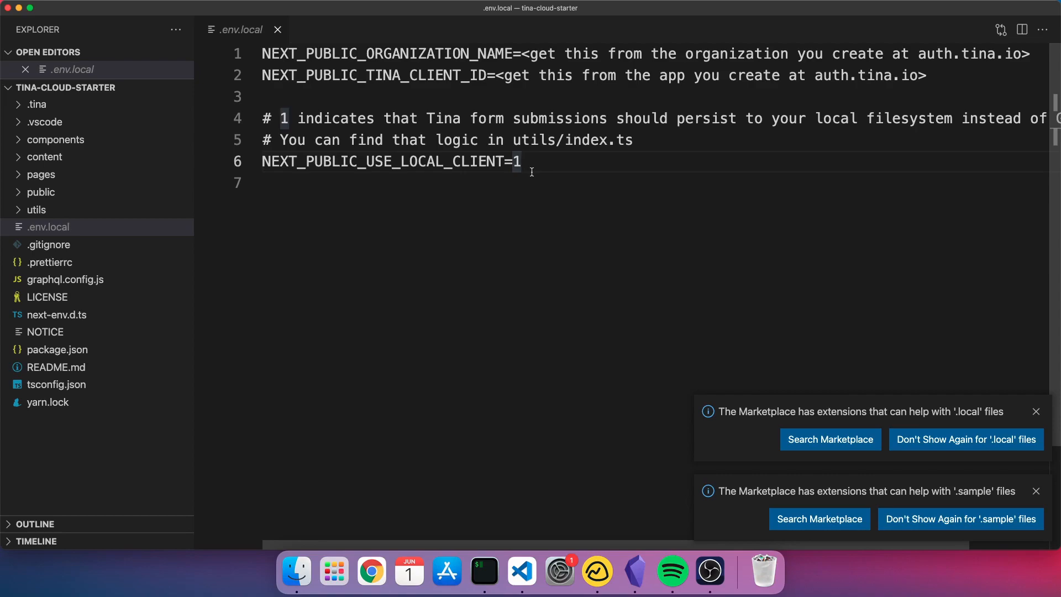
left_click_drag(573, 162, 262, 121)
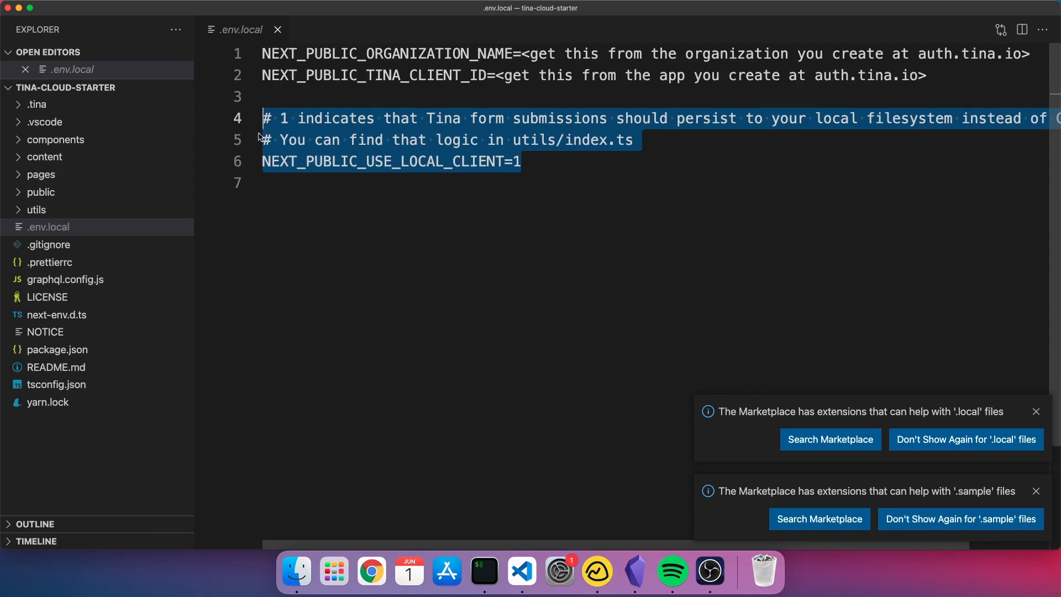
left_click(44, 210)
left_click(63, 244)
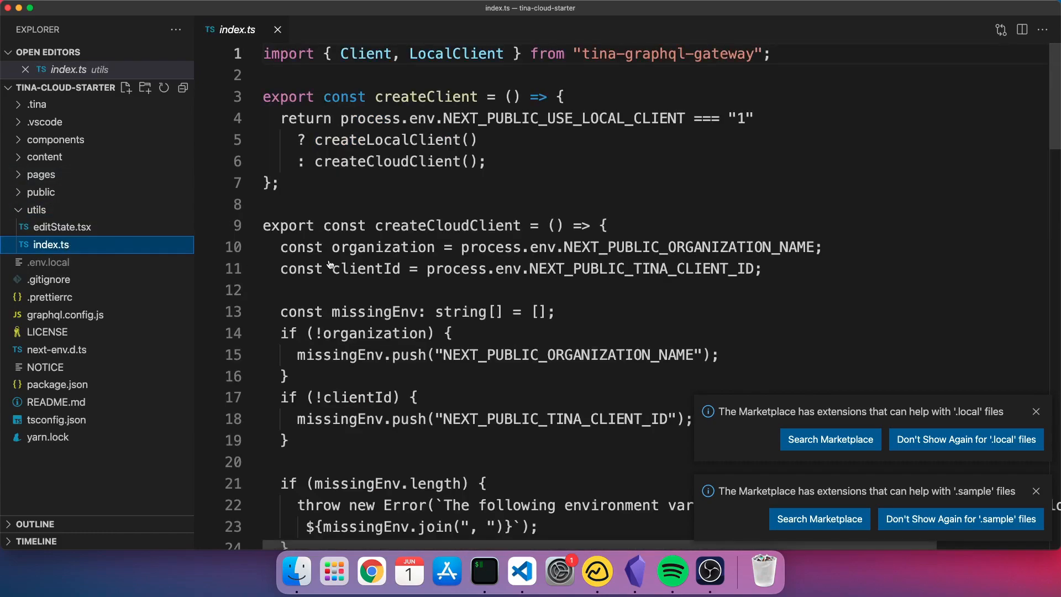
mouse_move(460, 271)
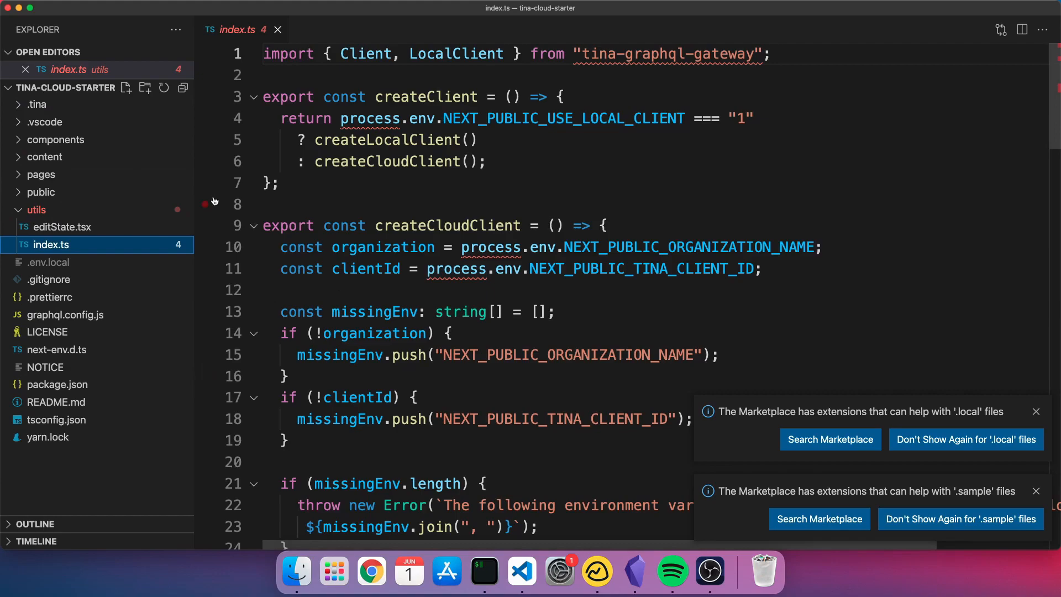
Reopen .env.local and review its local client, organization name and Tina client ID variables.
left_click(132, 263)
left_click(547, 161)
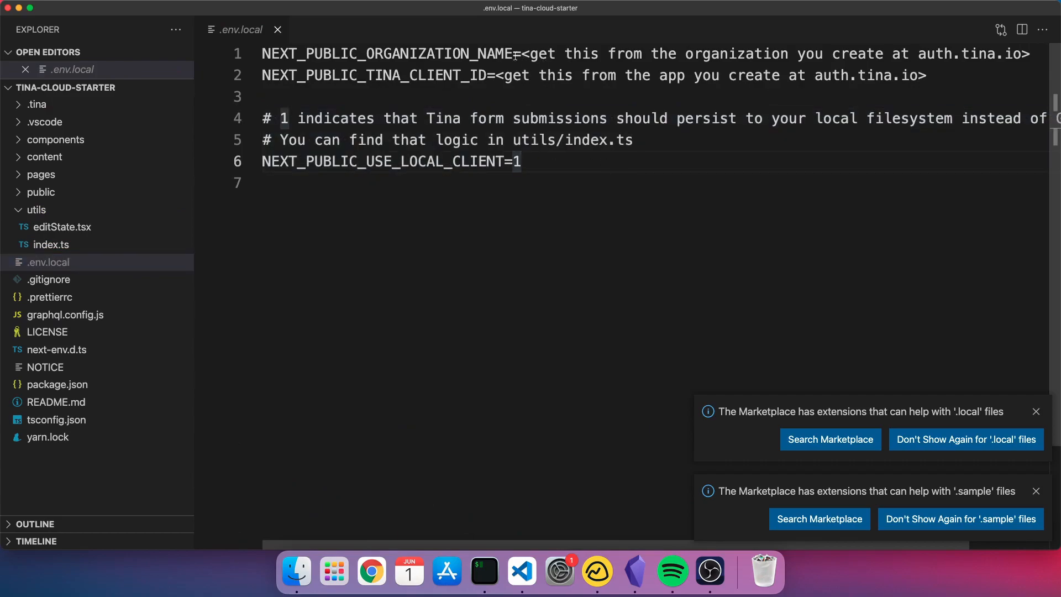
double_click(476, 53)
left_click(452, 74)
double_click(451, 74)
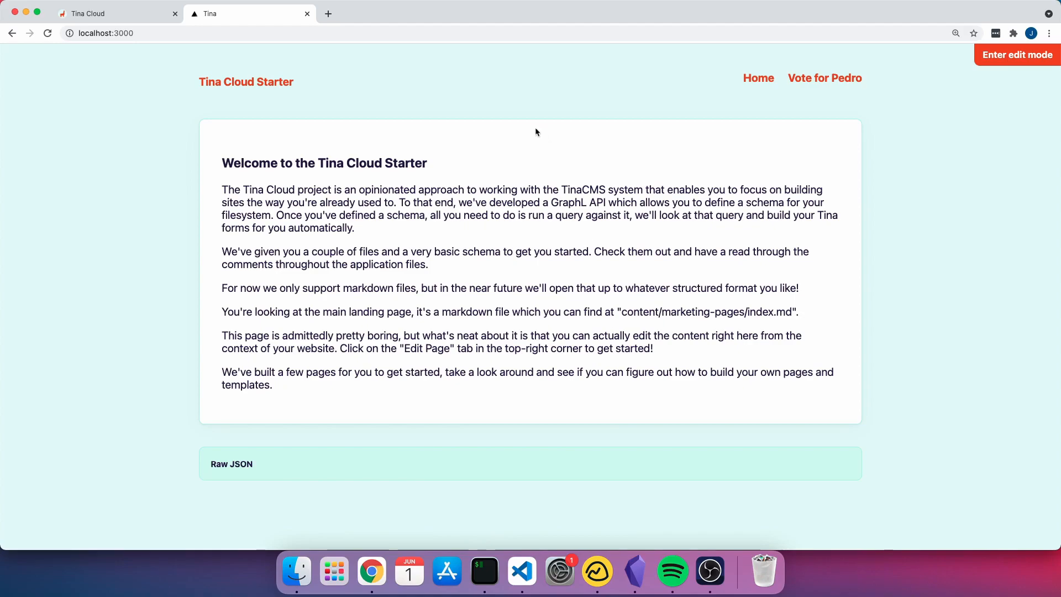
Look through the starter site's home page and Vote for Pedro post at localhost:3000 in the browser.
left_click_drag(214, 163, 611, 395)
left_click(615, 391)
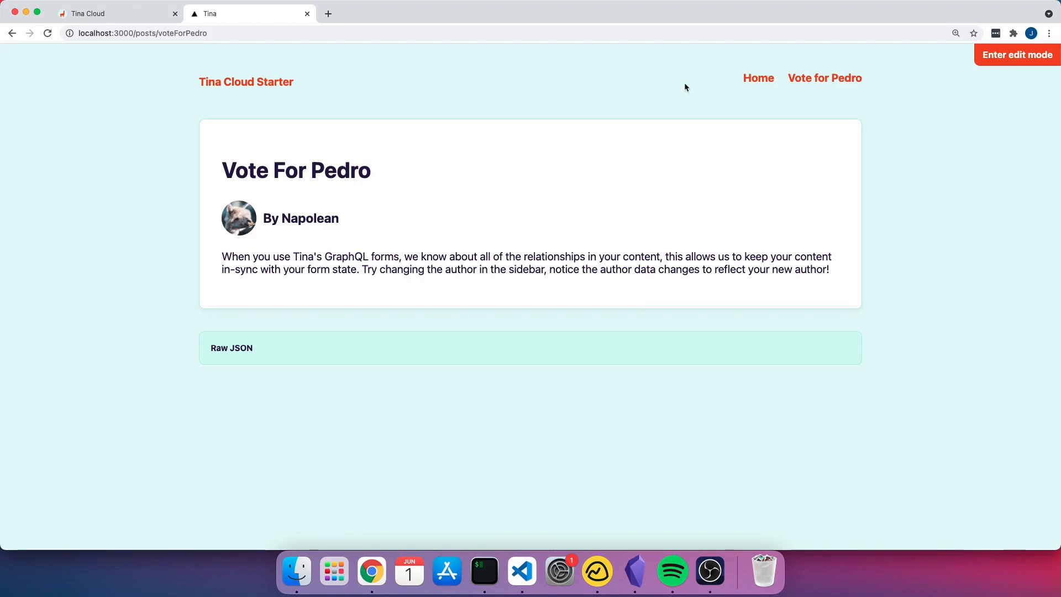
left_click(766, 80)
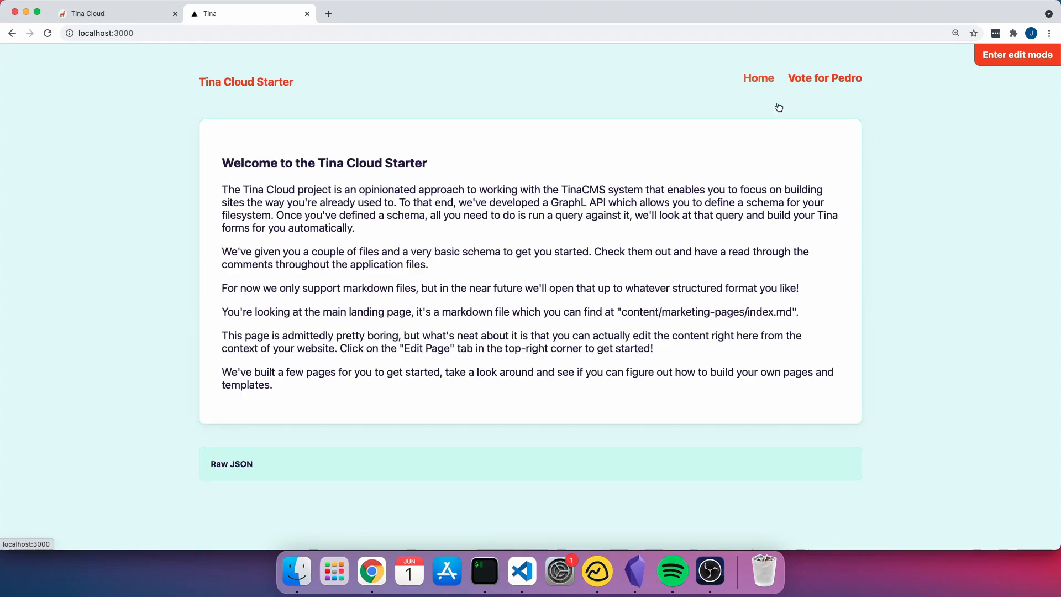
Enter edit mode on the starter site's home page and open the index.md editing form.
left_click(996, 60)
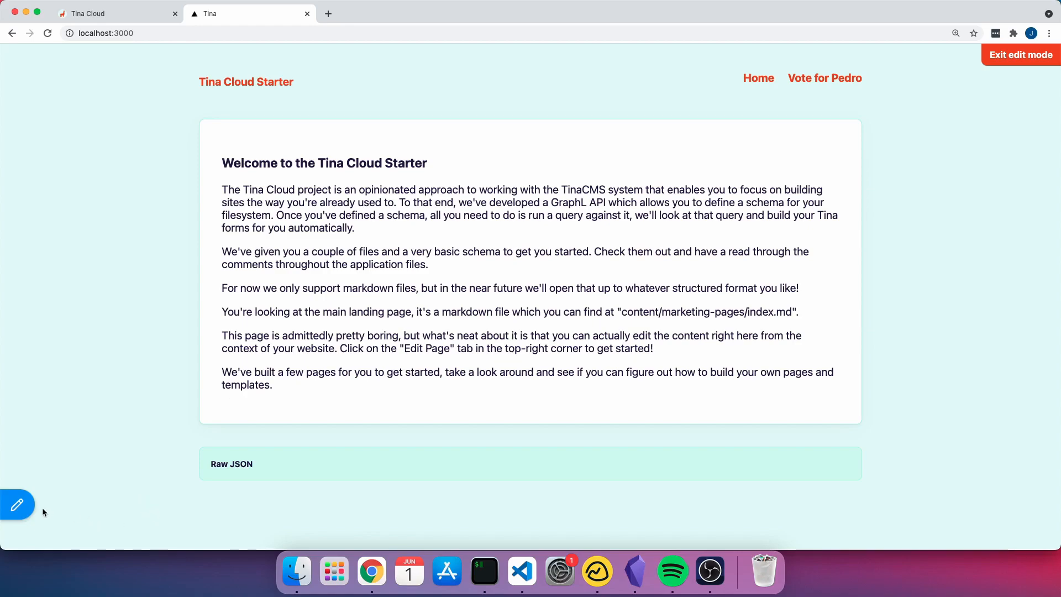
left_click(25, 504)
left_click(98, 227)
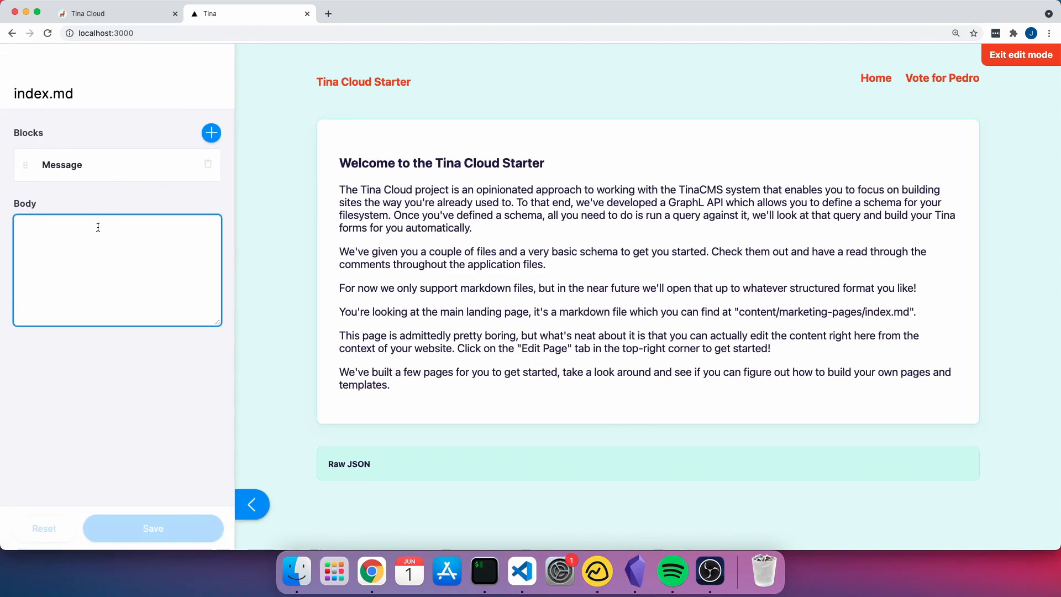
type("I somet")
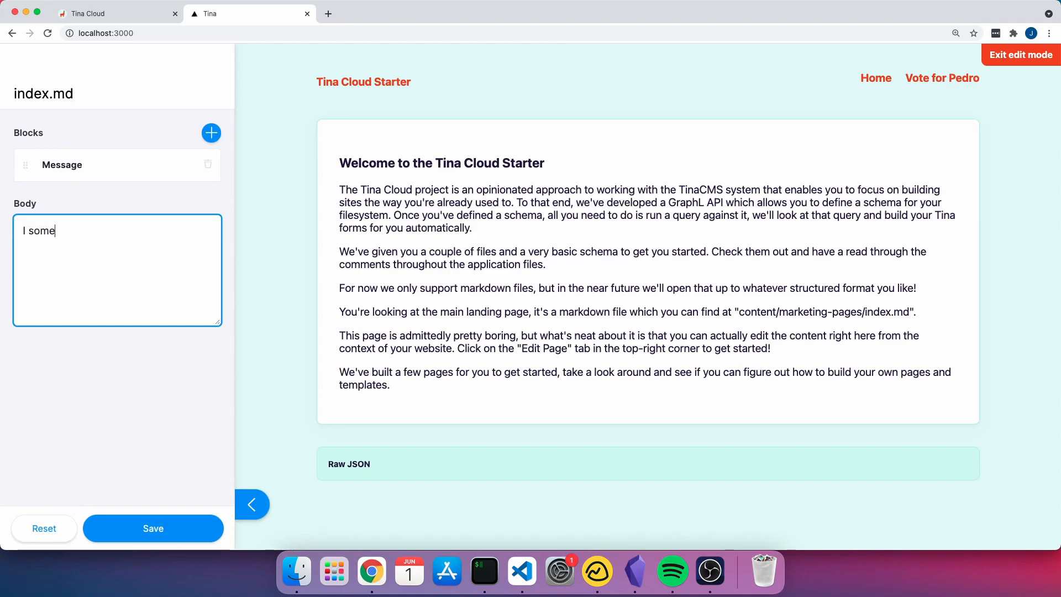
key("BackSpace")
key("BackSpace")
key("BackSpace")
key("BackSpace")
key("BackSpace")
key("BackSpace")
key("BackSpace")
key("BackSpace")
Replace the Message block's body in index.md with a short "Hello from" greeting naming the author, and save the page.
left_click(98, 165)
left_click(104, 284)
key("ctrl+a")
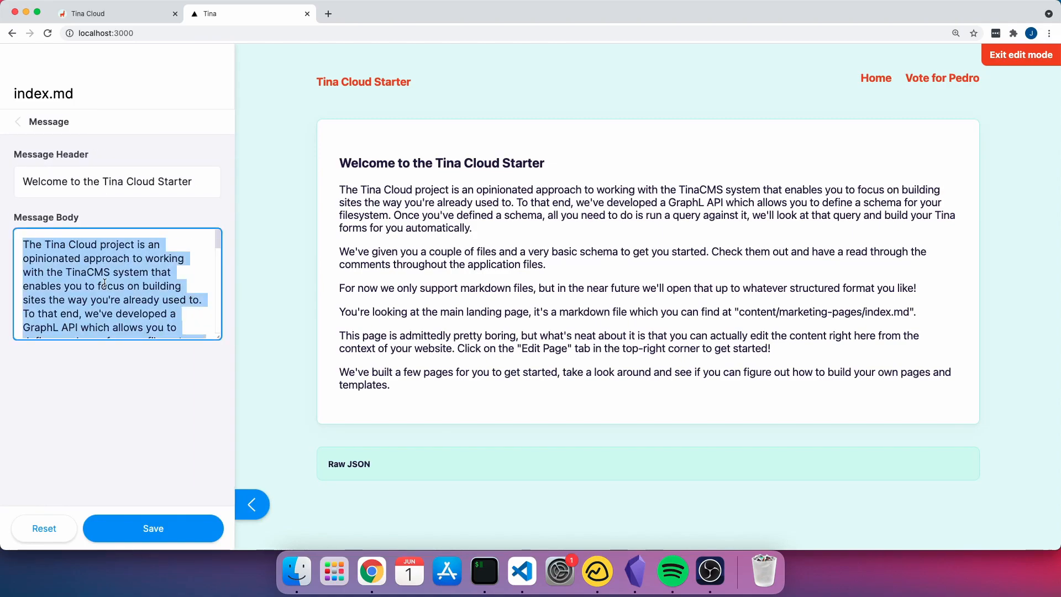
key("BackSpace")
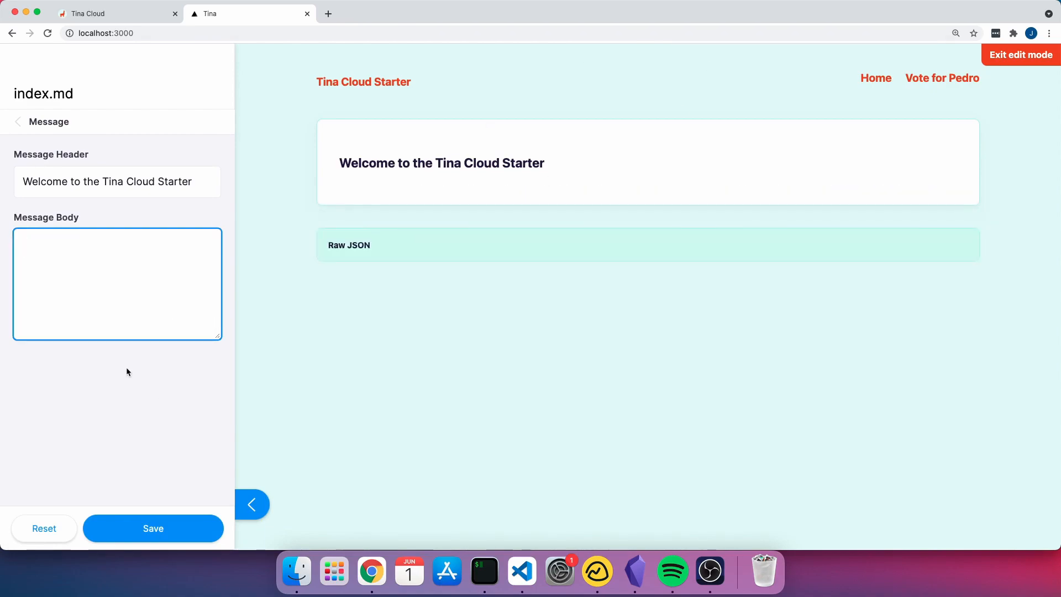
type("Hello from James!")
left_click(167, 532)
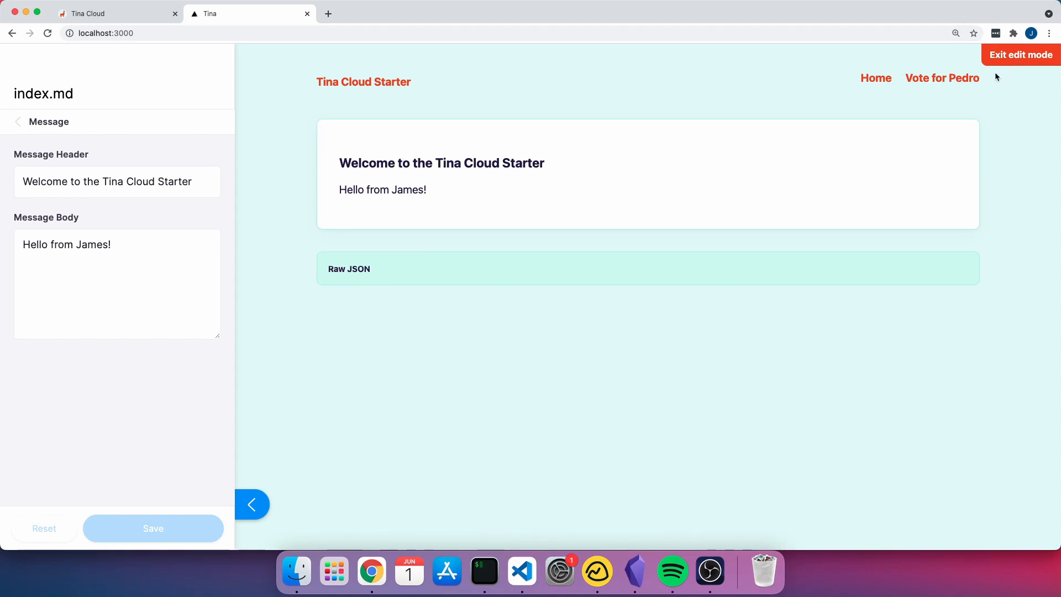
Exit edit mode and check the edited message on the home page.
left_click(1011, 58)
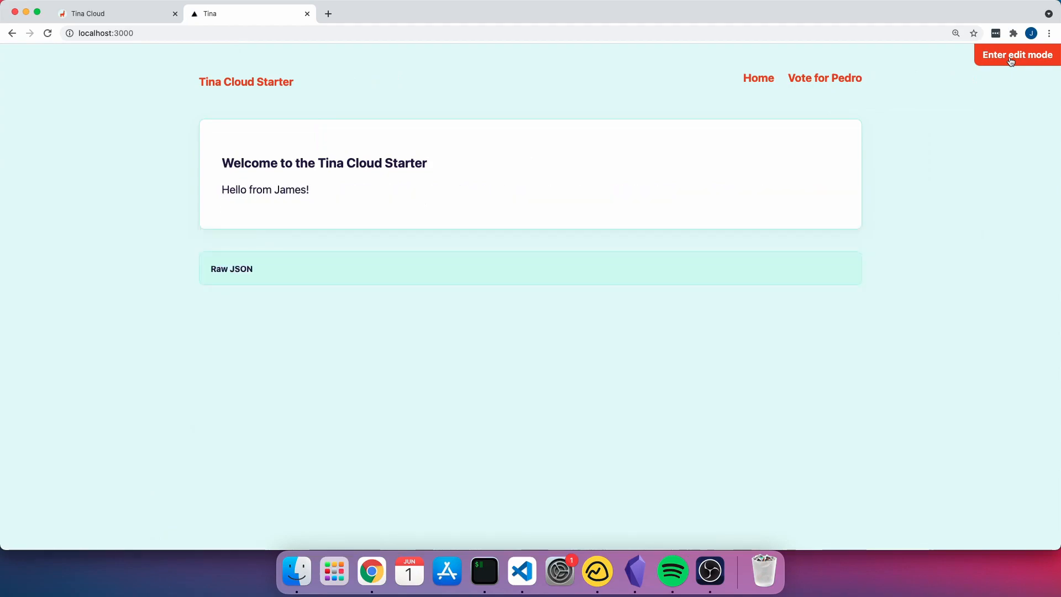
left_click_drag(405, 208, 163, 127)
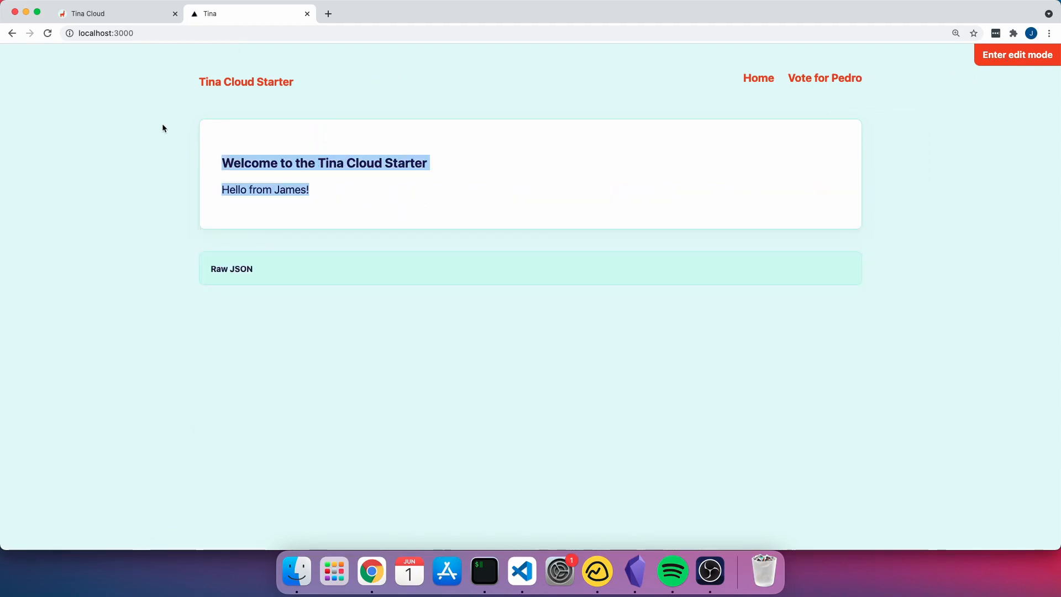
left_click_drag(469, 209, 203, 192)
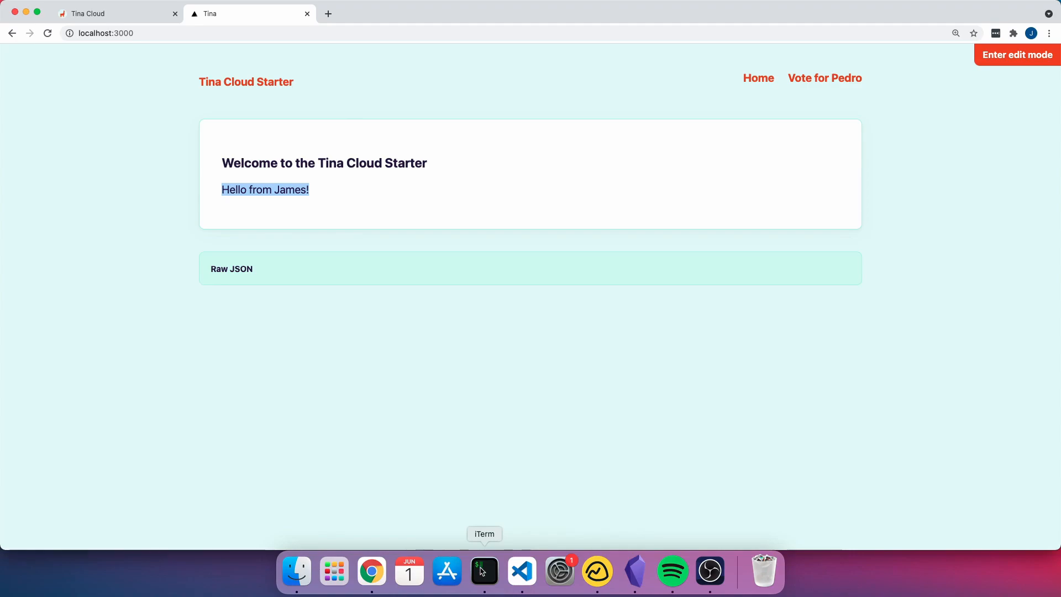
Switch to VS Code and set NEXT_PUBLIC_USE_LOCAL_CLIENT to 0 in .env.local.
left_click(521, 572)
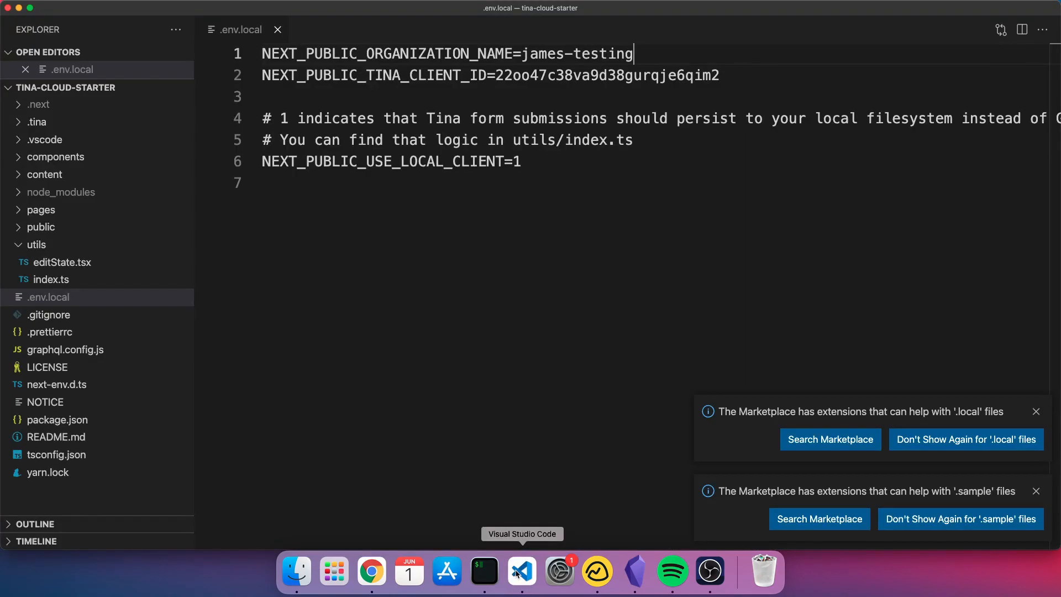
left_click(548, 165)
key("BackSpace")
type("000")
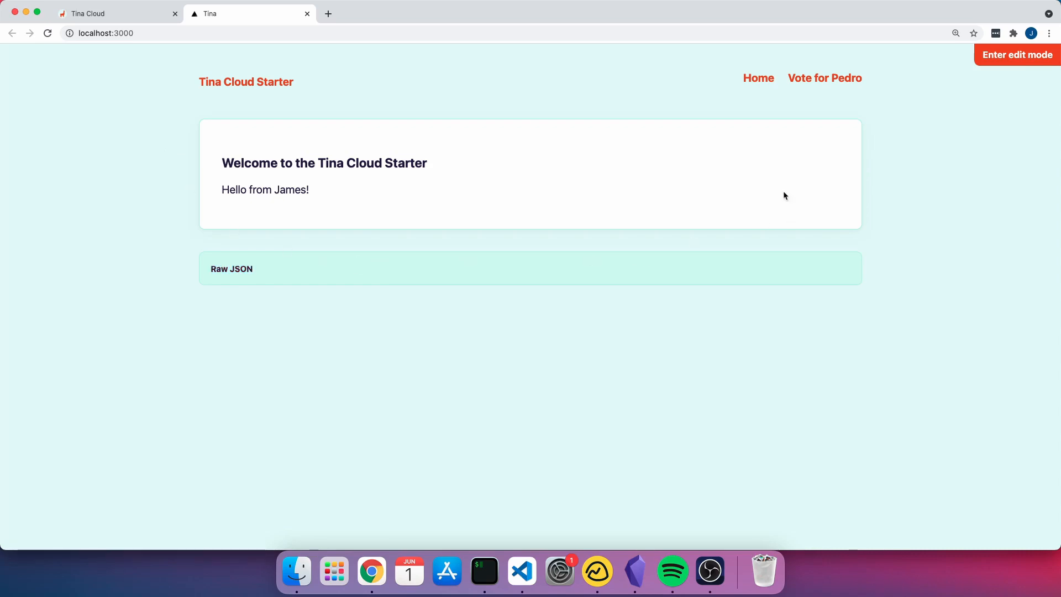
Enter edit mode on the site in the browser, continue to Tina Cloud, and fill in the account email on the sign-in form.
left_click(1017, 55)
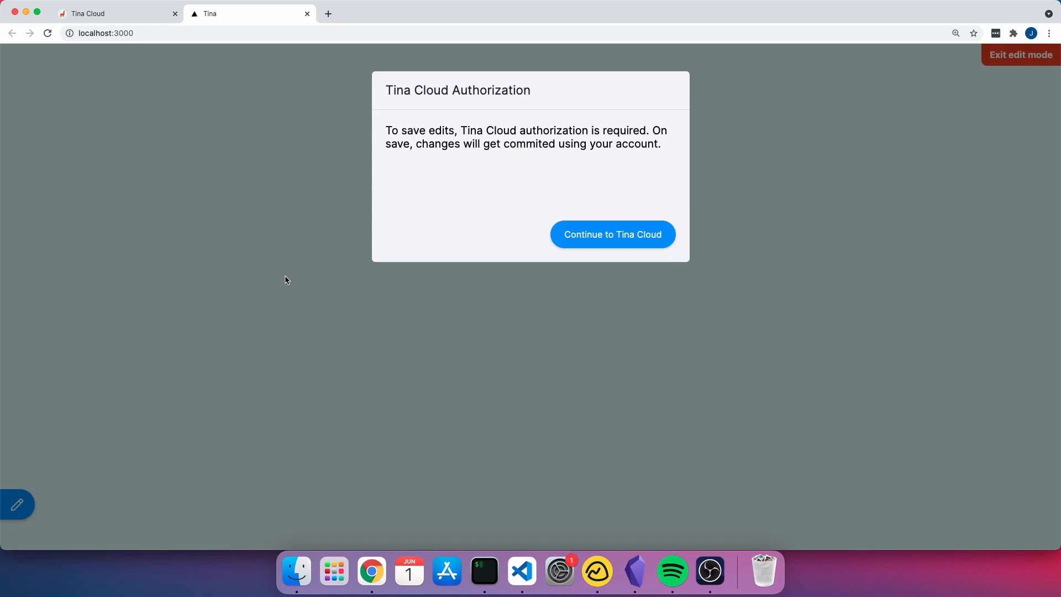
left_click(618, 239)
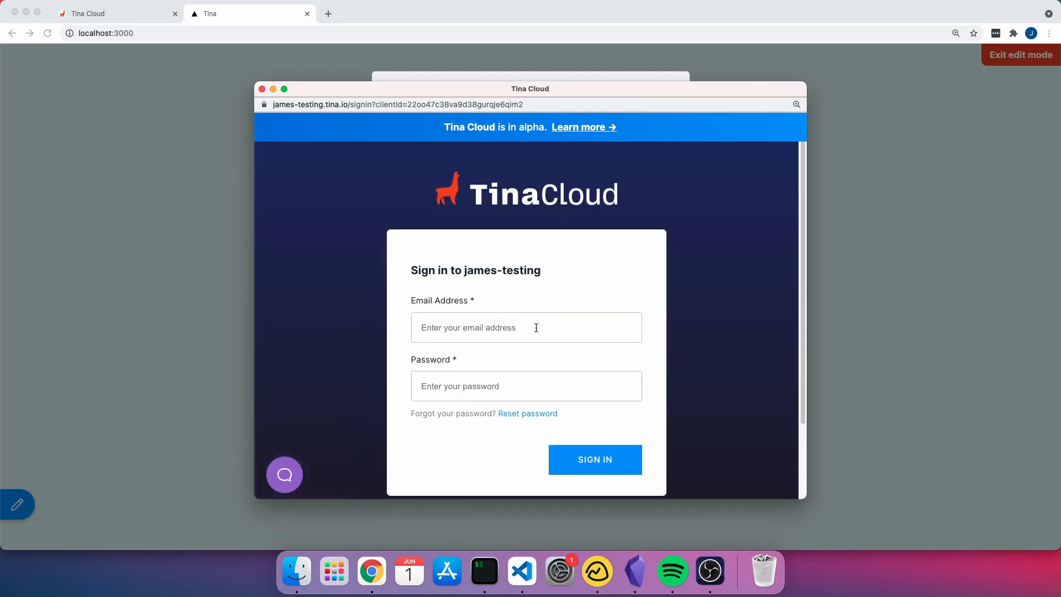
left_click(536, 328)
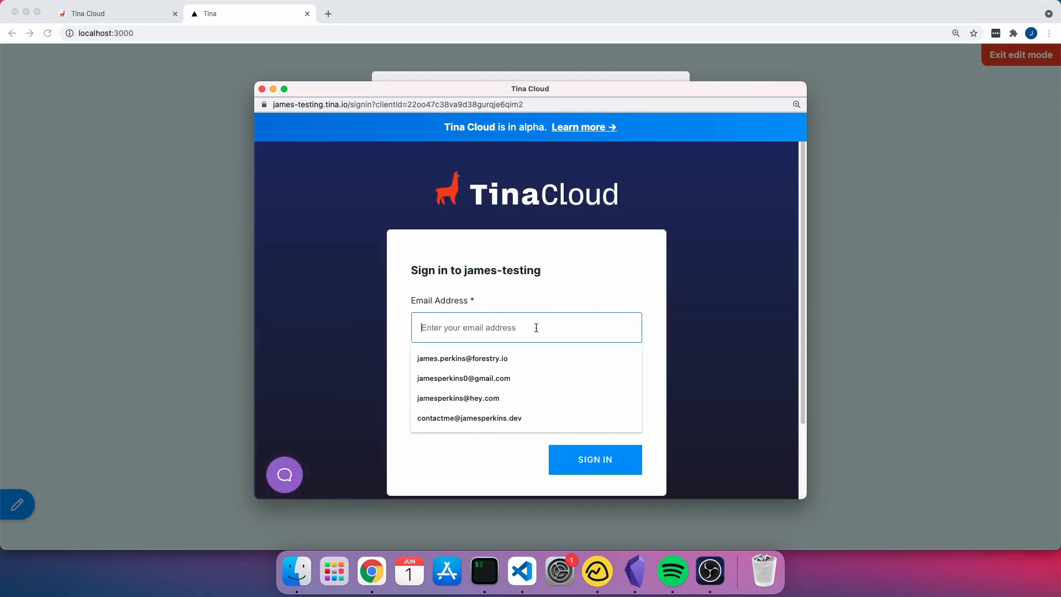
left_click(532, 364)
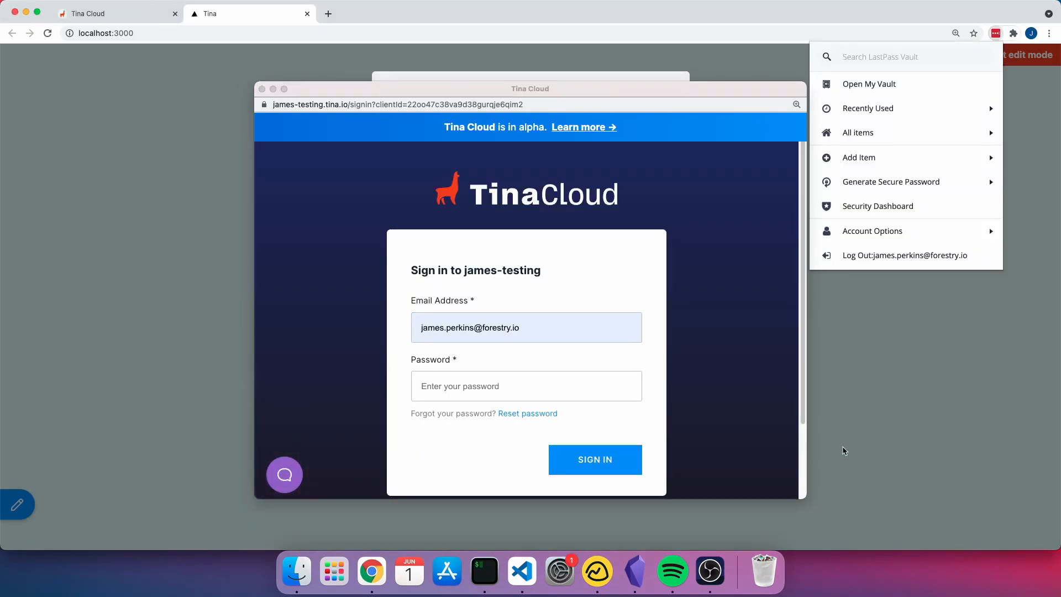
Retrieve the account password from the LastPass vault and enter it in the Tina Cloud sign-in window to complete authorization.
left_click(886, 67)
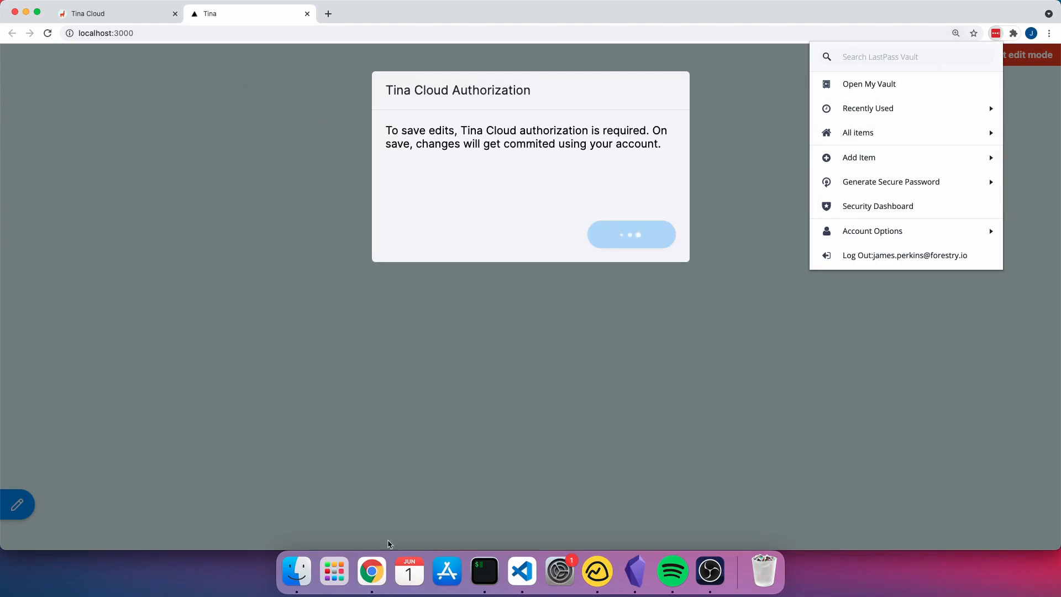
right_click(372, 574)
left_click(427, 457)
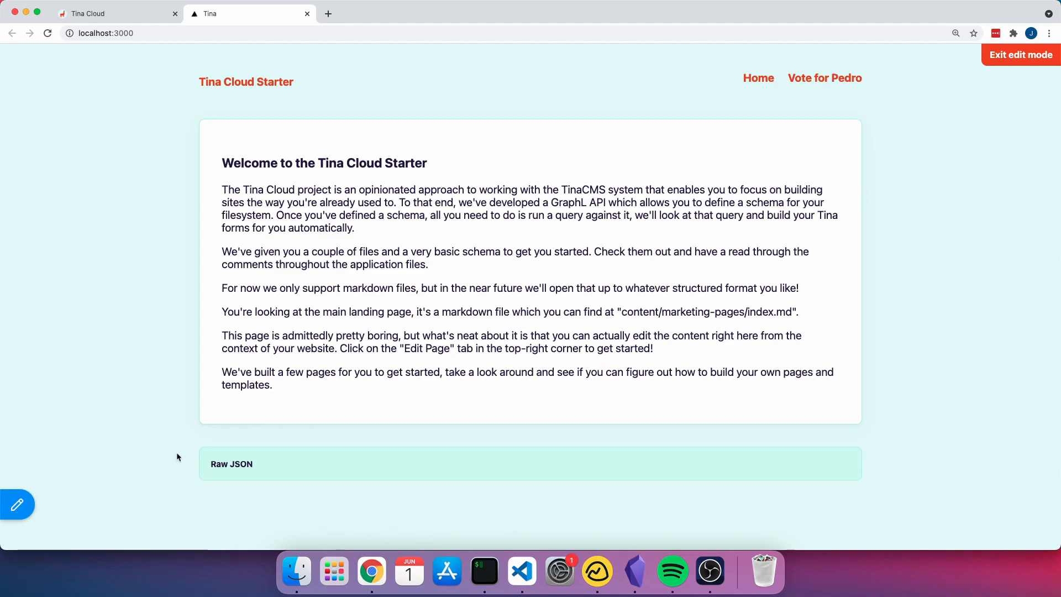
Replace the Message block's body in index.md with "Tina Cloud is ready for Alpha!", save the page and exit edit mode.
left_click(18, 504)
left_click(119, 173)
left_click(153, 278)
key("super+a")
type("Tina ")
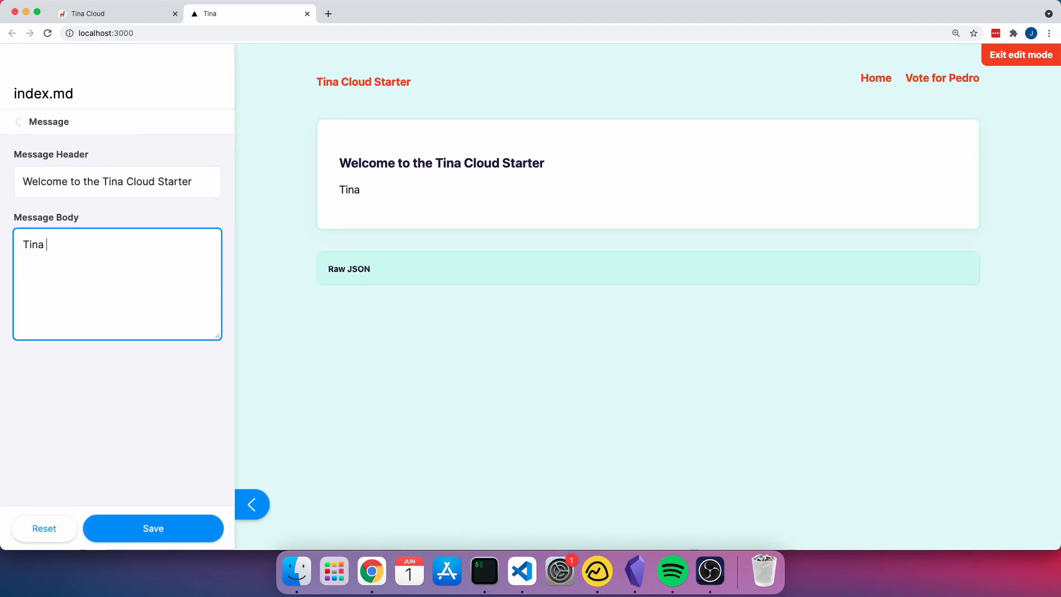
type("Cloud")
key("BackSpace")
key("BackSpace")
type("oud is ")
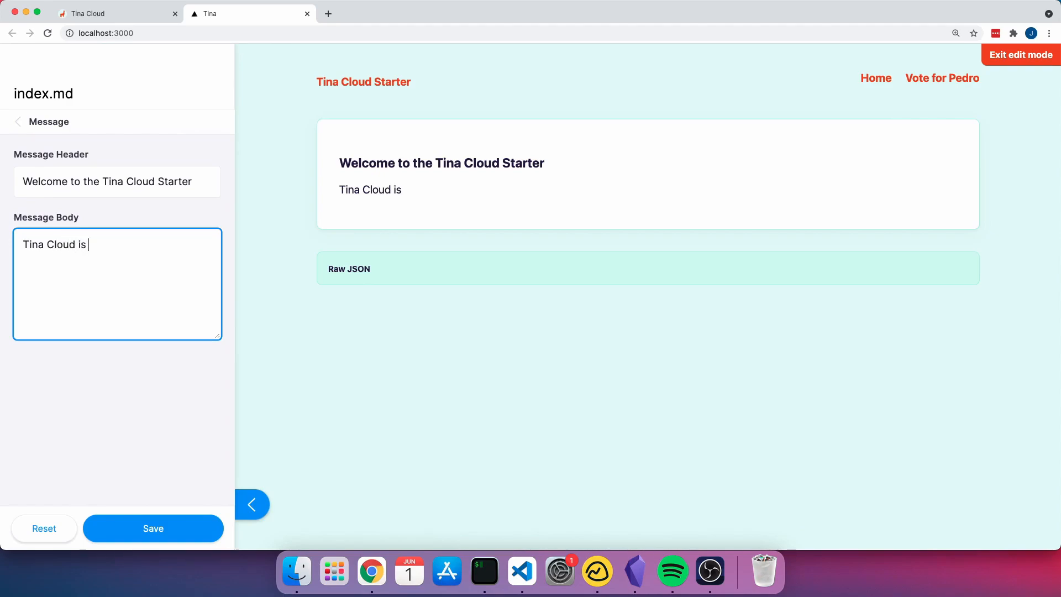
type("ready for Alpha!")
left_click(184, 526)
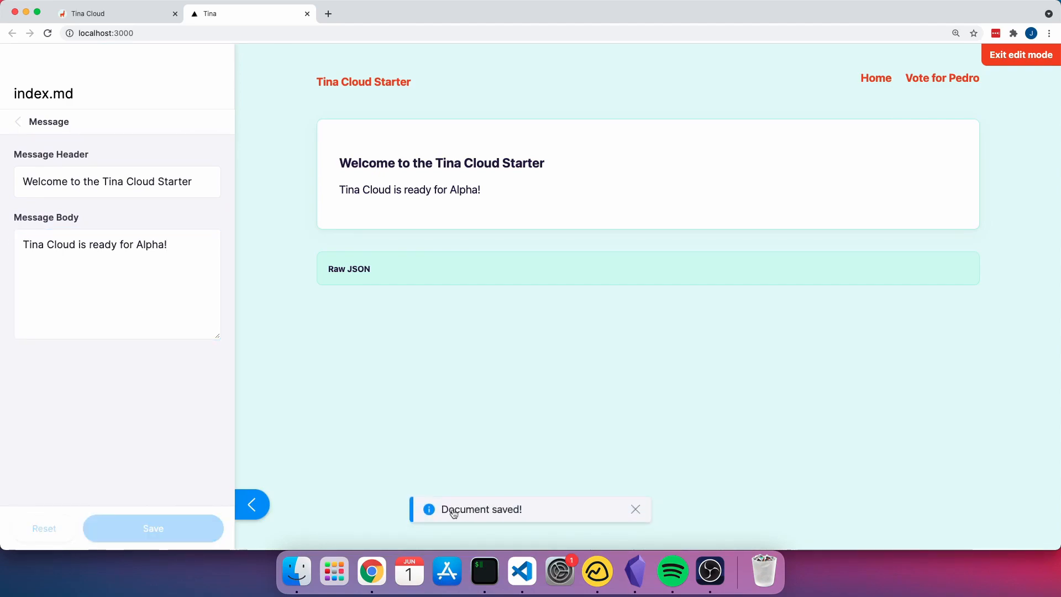
left_click(89, 244)
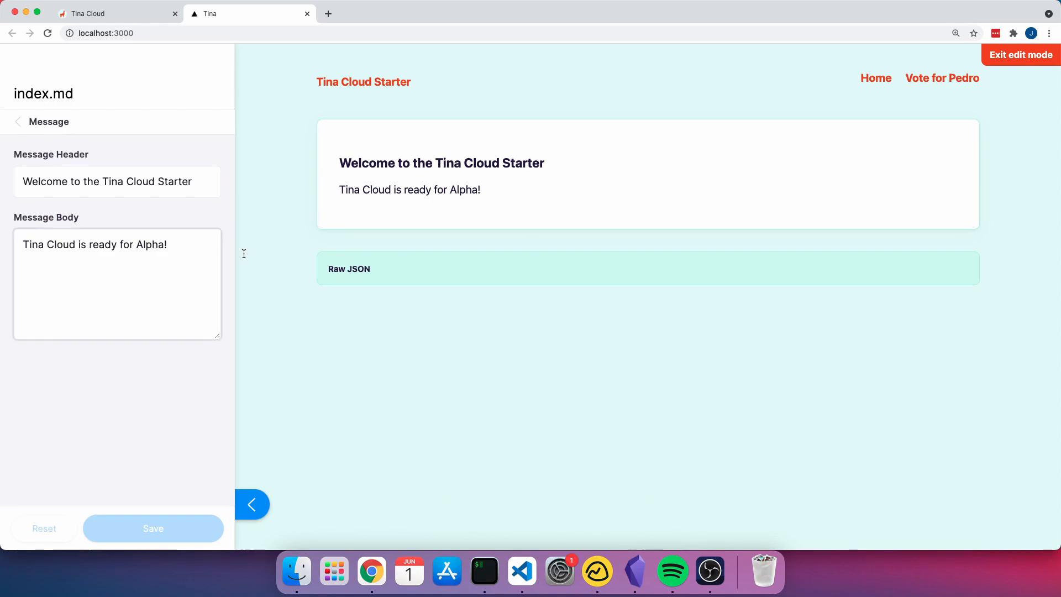
left_click(1046, 63)
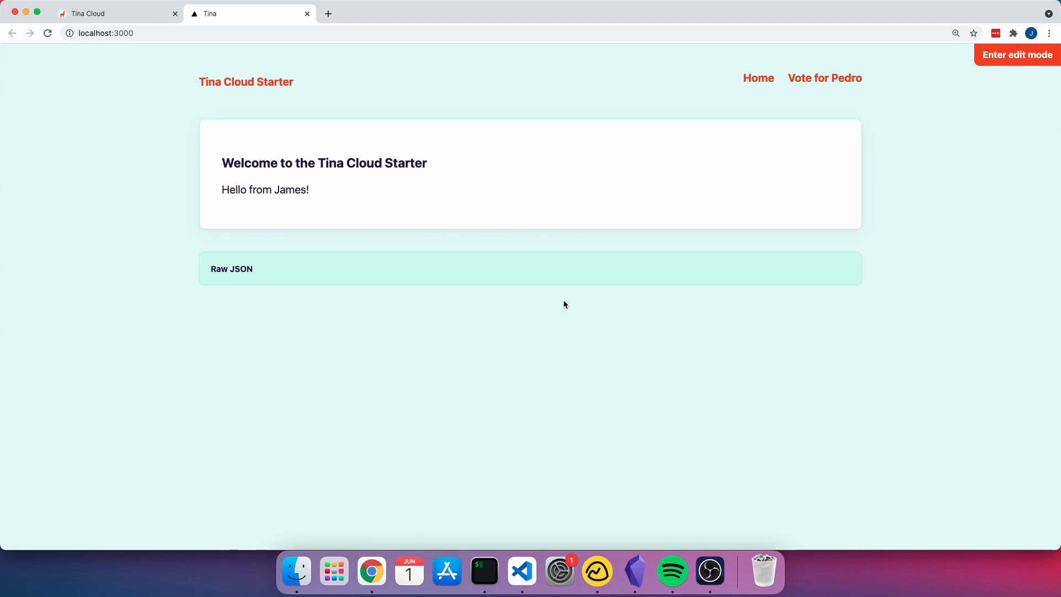
Open the forked tina-cloud-starter repository on GitHub in the current browser tab.
left_click(292, 34)
key("super+a")
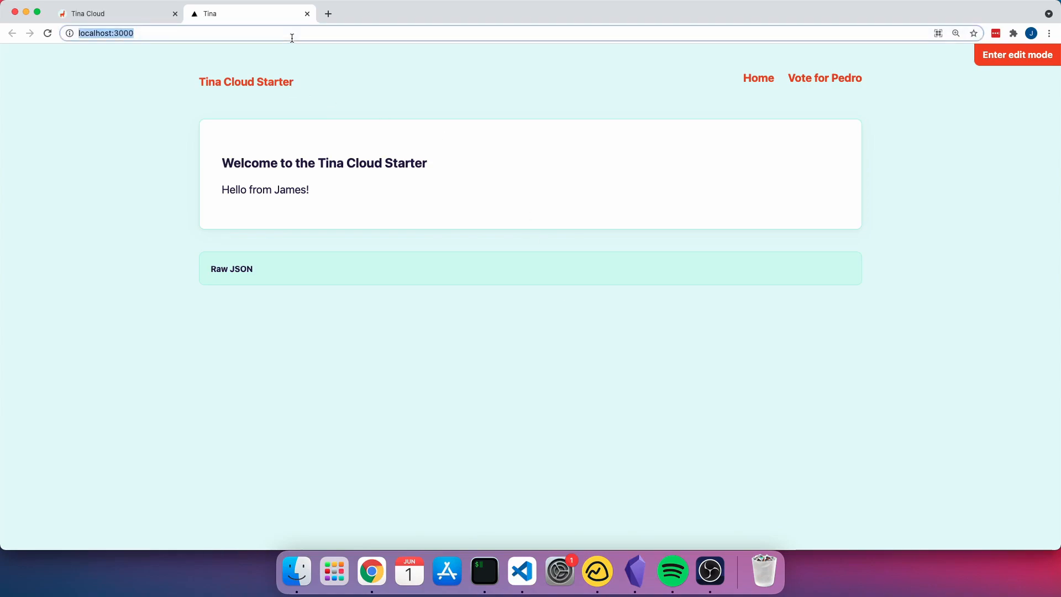
type("github.com/perkinsr")
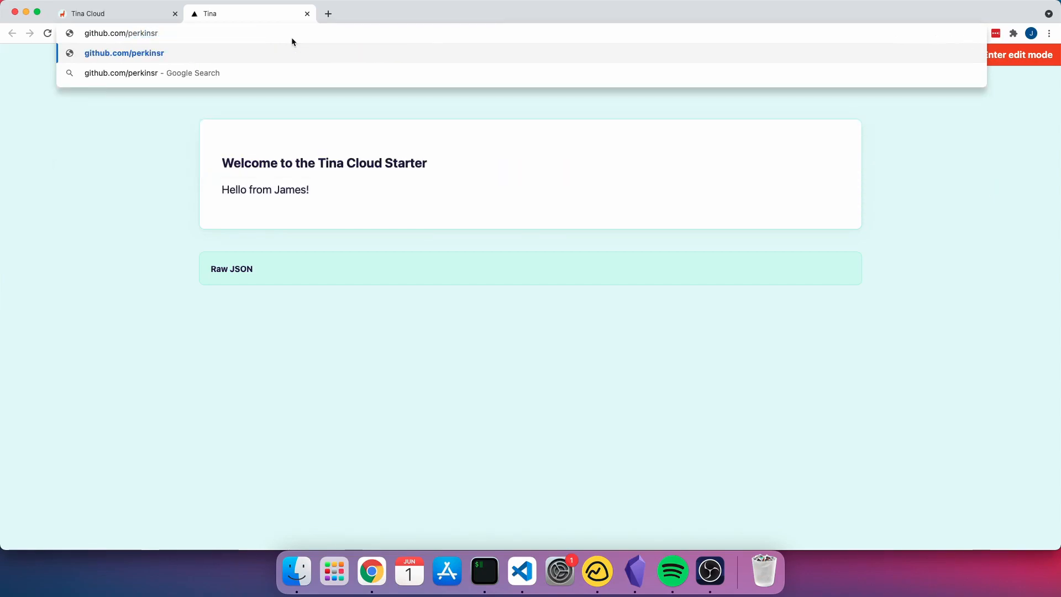
key("BackSpace")
type("jr/tin")
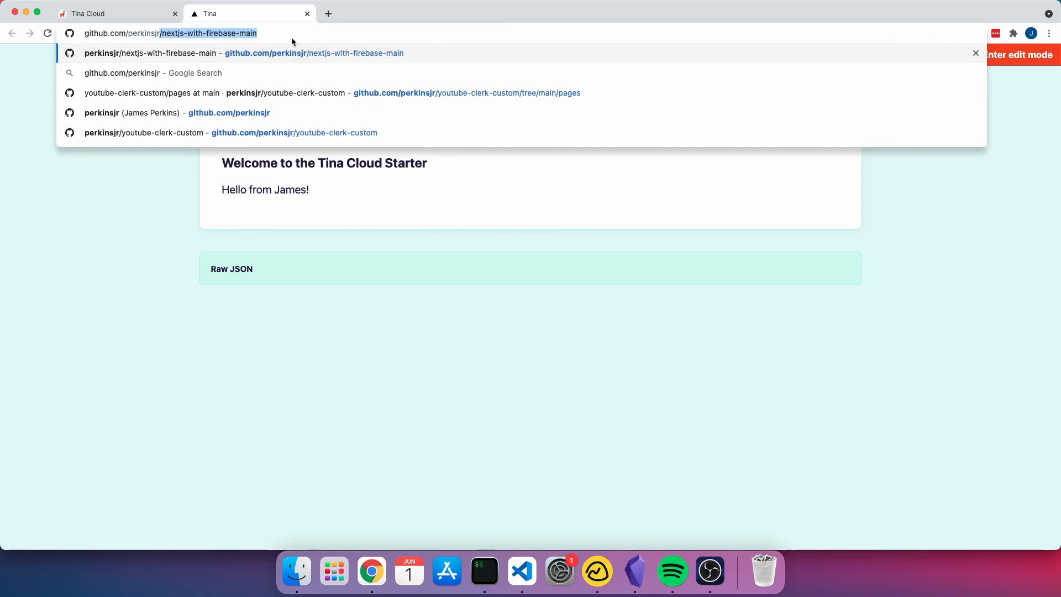
key("Down")
key("Down")
key("Down")
key("Return")
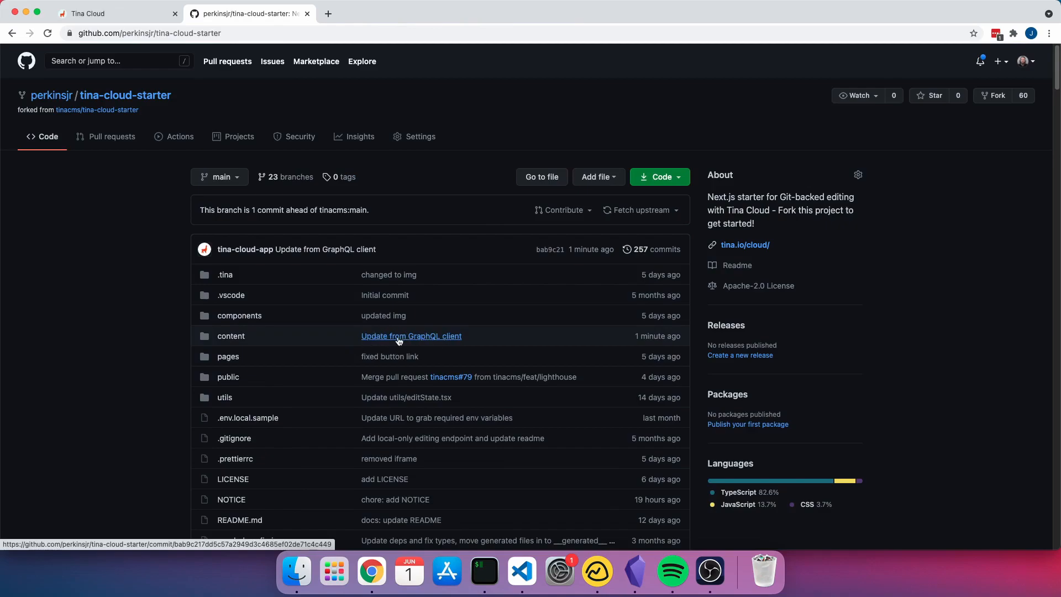
Open content/marketing-pages/index.md in the repository and check its messageBody text.
left_click(232, 339)
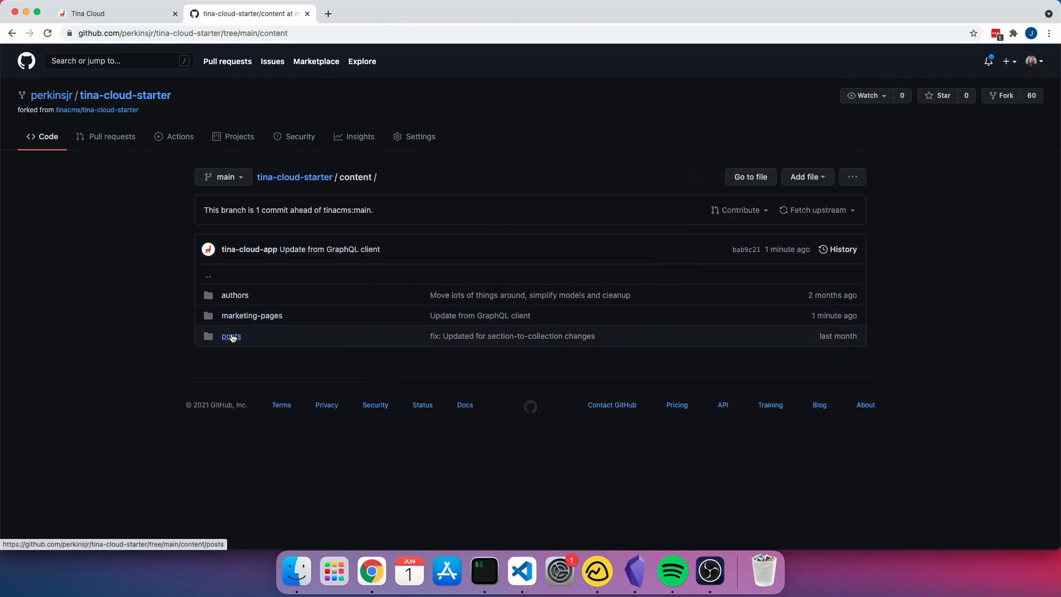
left_click(244, 315)
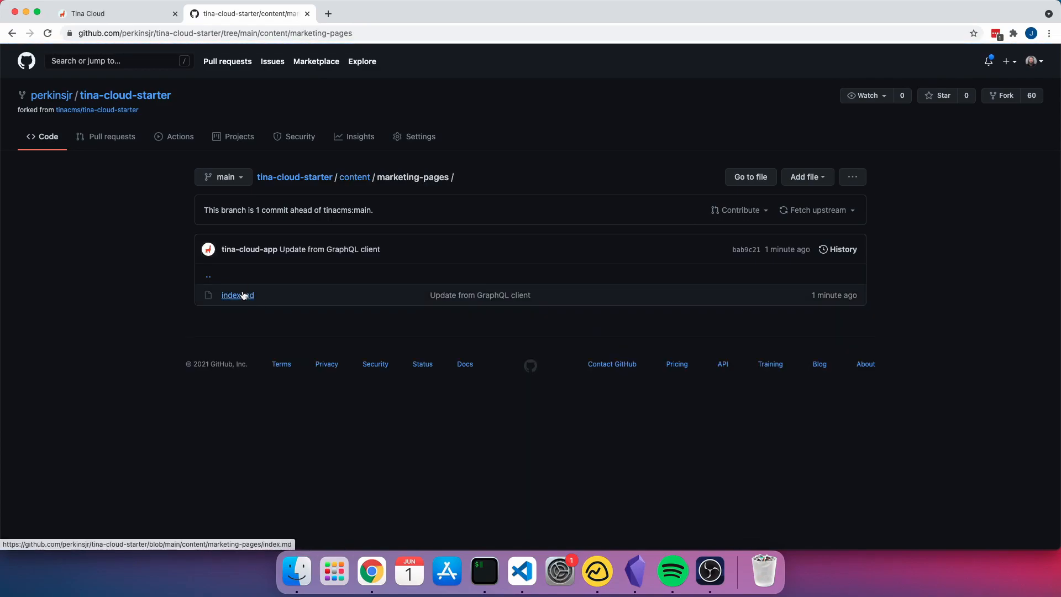
left_click(239, 296)
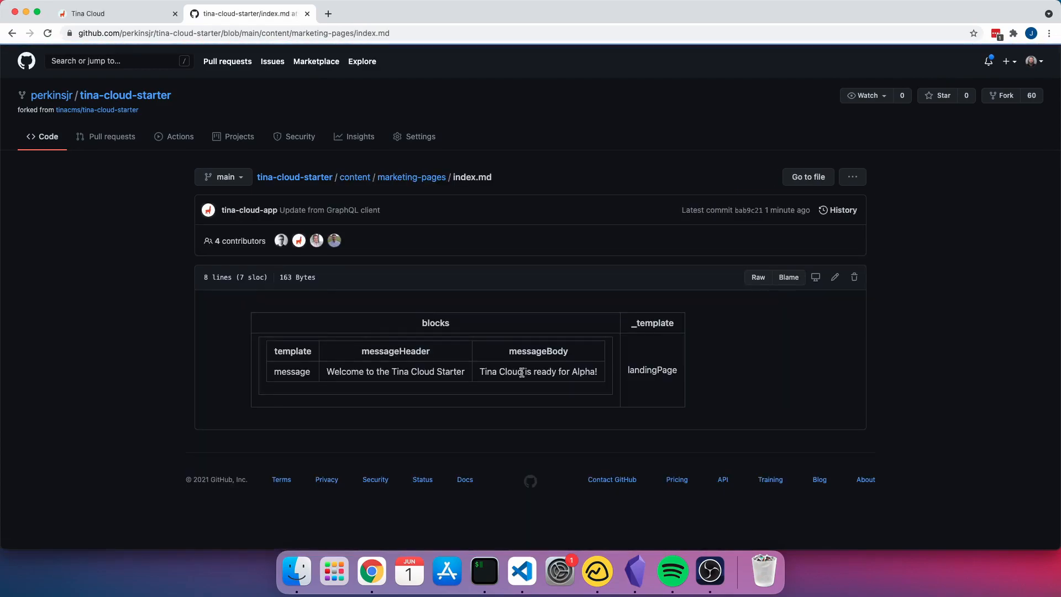
left_click_drag(478, 375, 601, 377)
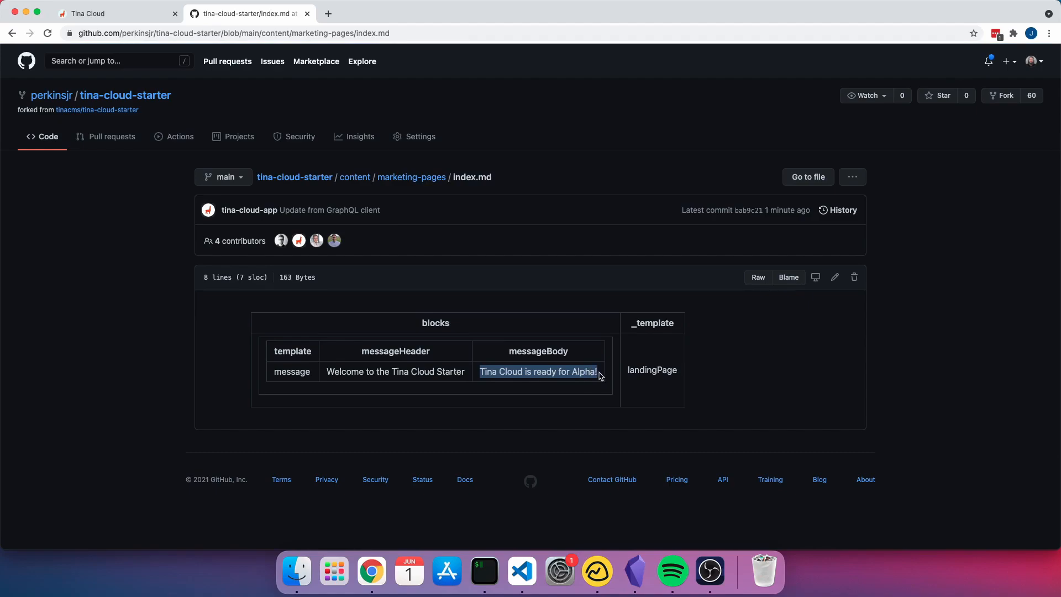